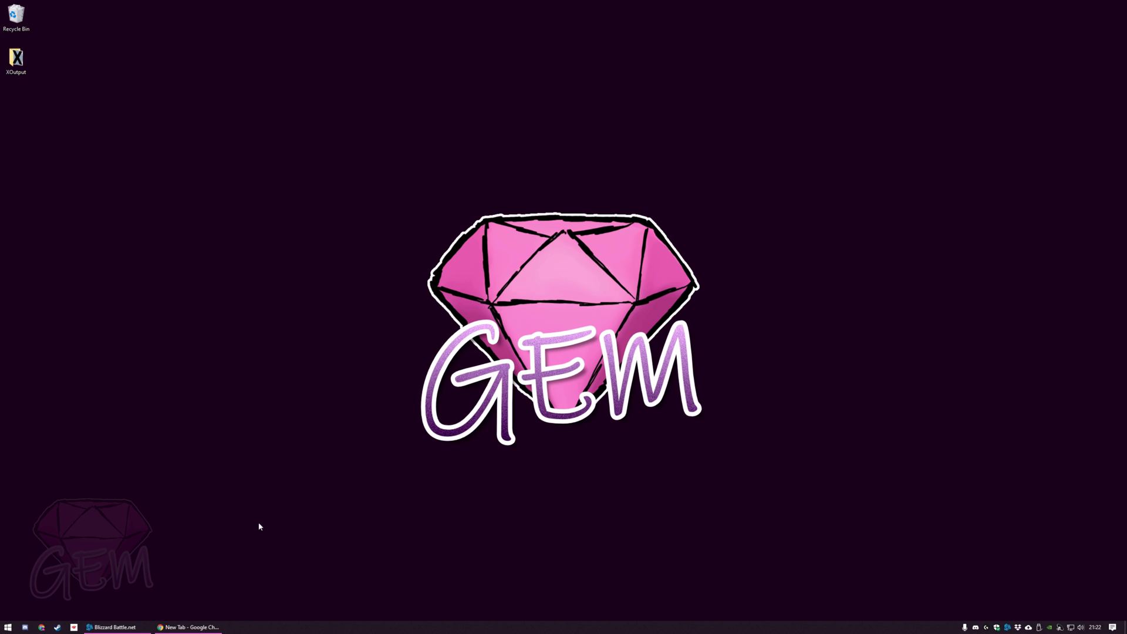
# Search Google for 'xoutput', accept the consent notice, and open the csutorasa/XOutput GitHub repository
pyautogui.click(206, 627)
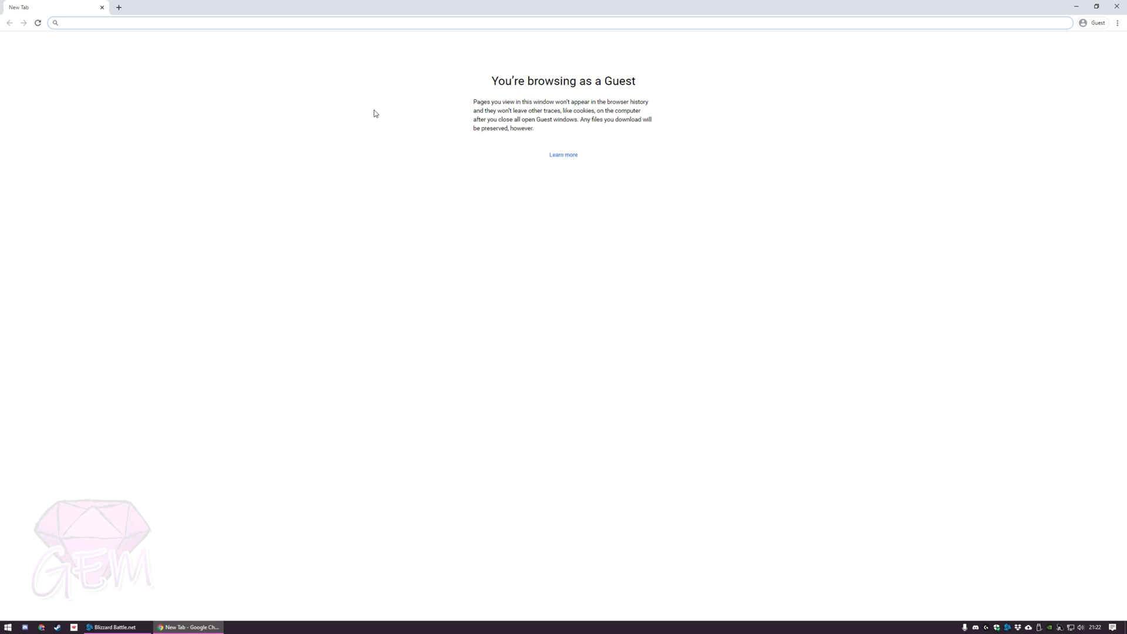
pyautogui.write('xoutput')
pyautogui.press('Return')
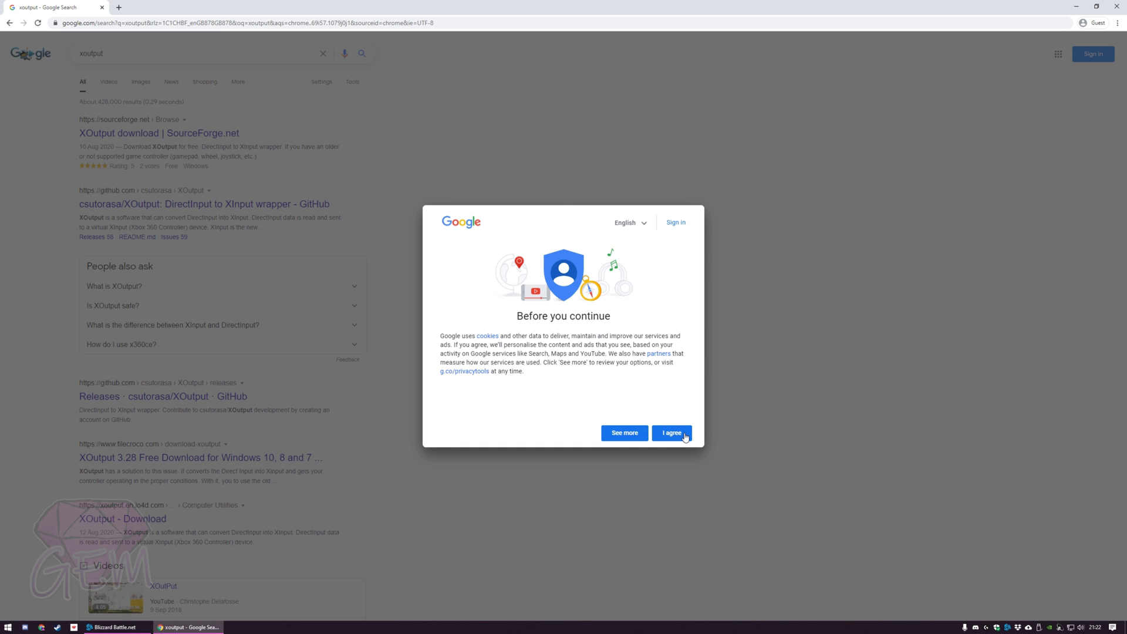
pyautogui.click(672, 433)
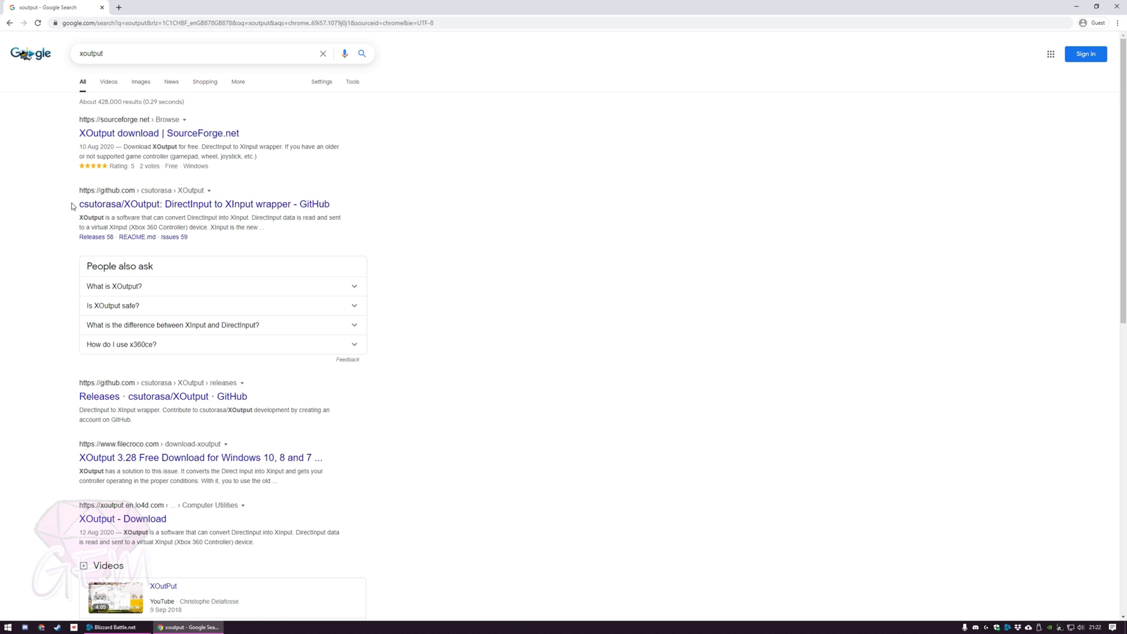
pyautogui.click(121, 204)
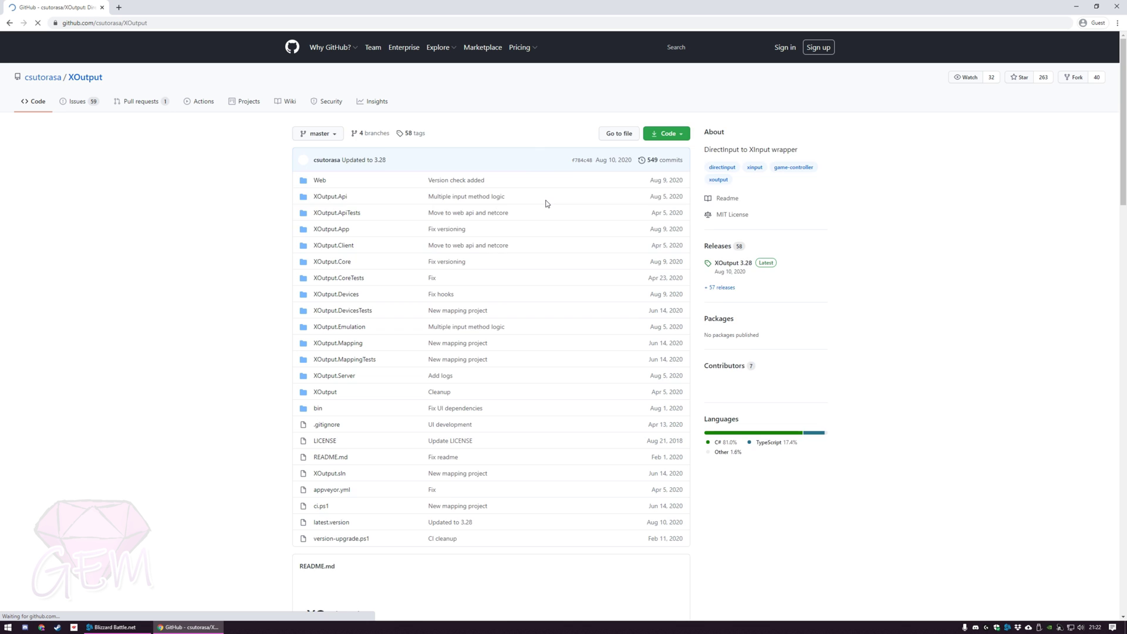
pyautogui.click(185, 27)
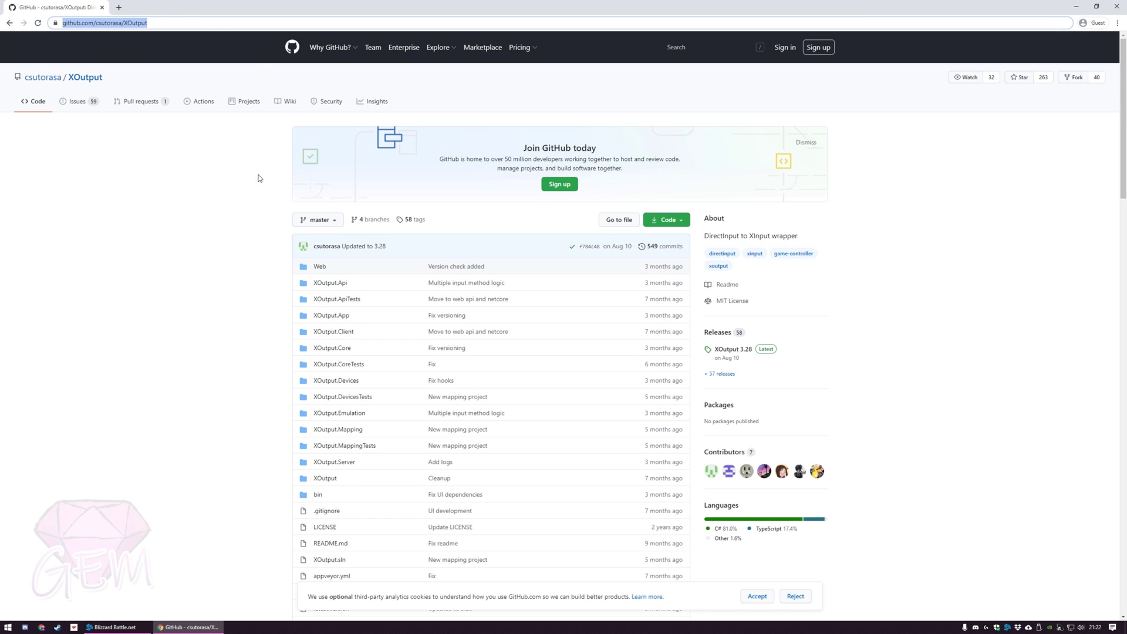
pyautogui.click(183, 253)
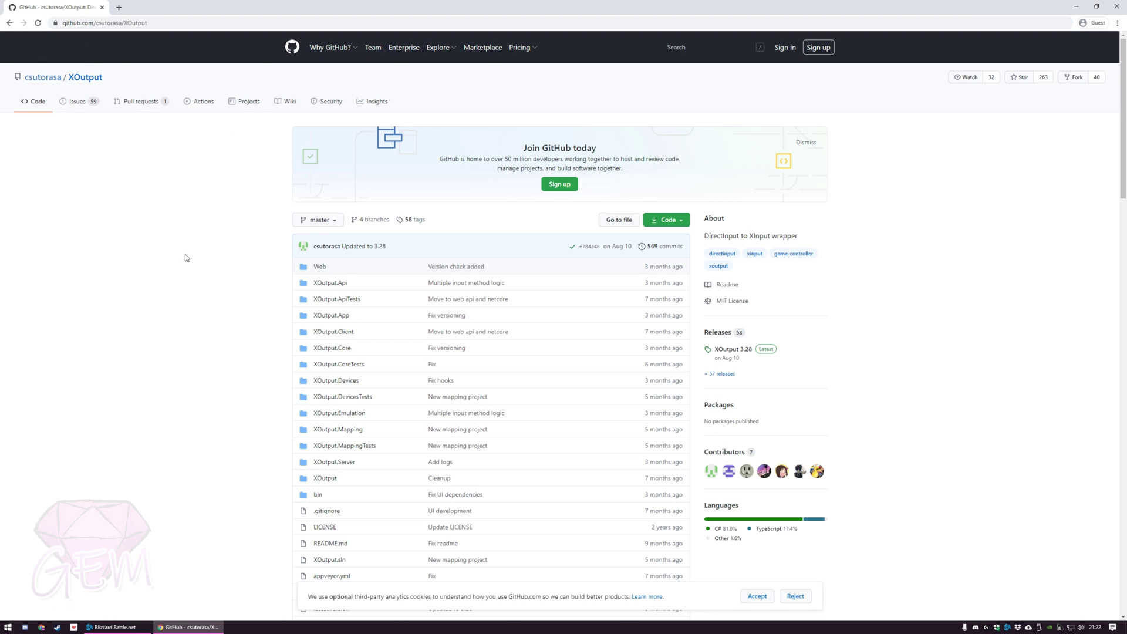
pyautogui.click(180, 29)
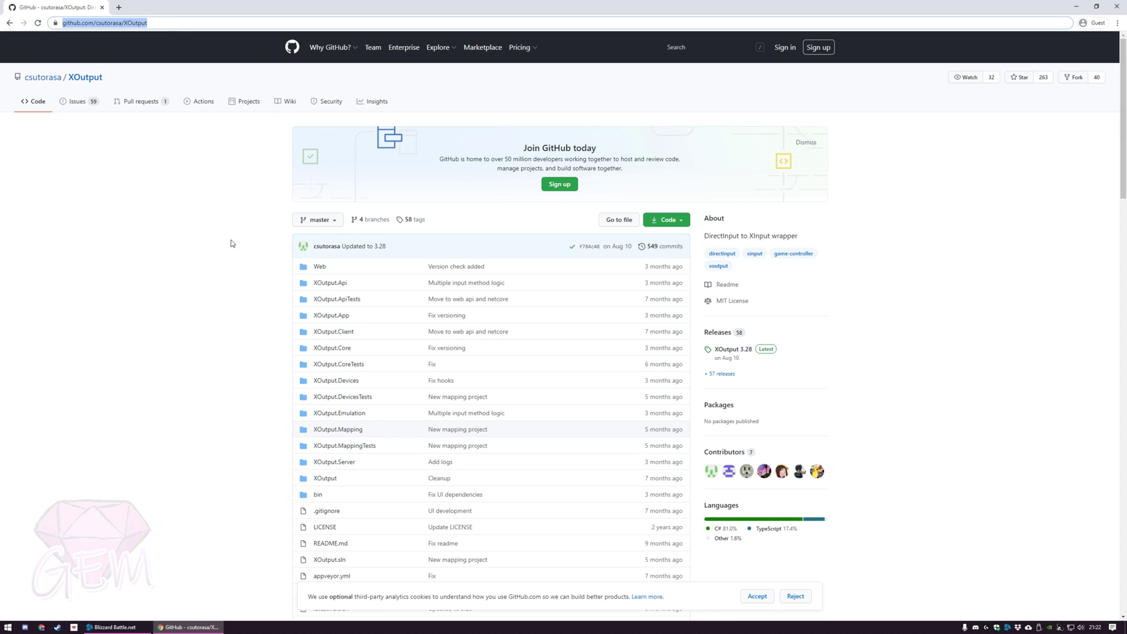
pyautogui.click(233, 243)
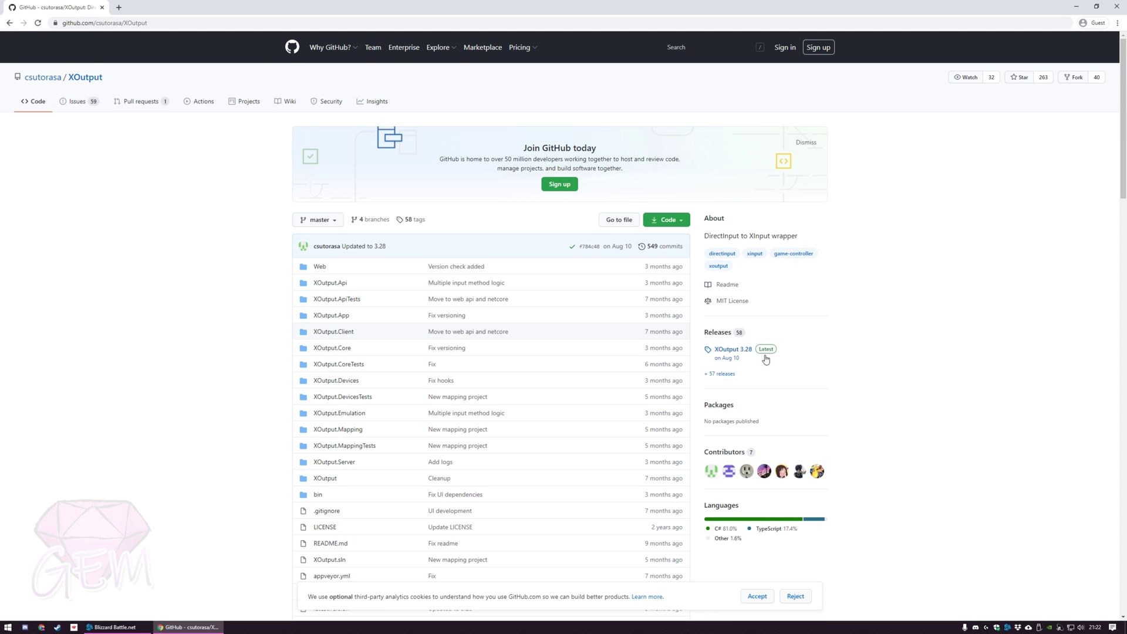
# View the XOutput Releases page with the 3.28 XOutput.zip asset, then minimize Chrome to the desktop
pyautogui.click(718, 332)
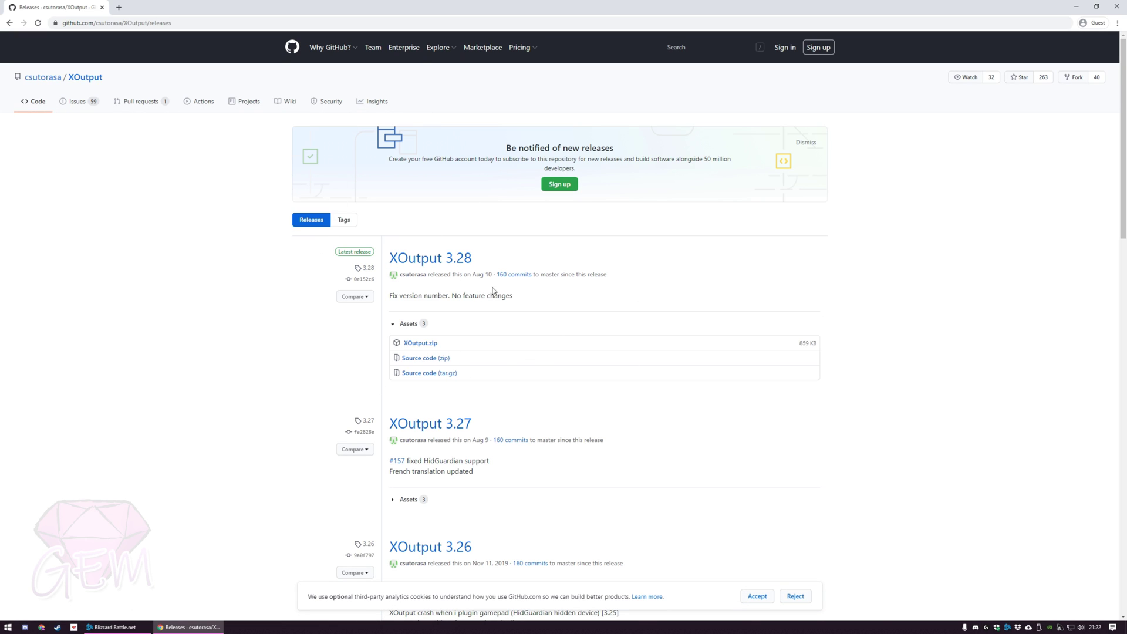
pyautogui.scroll(-1, 503, 332)
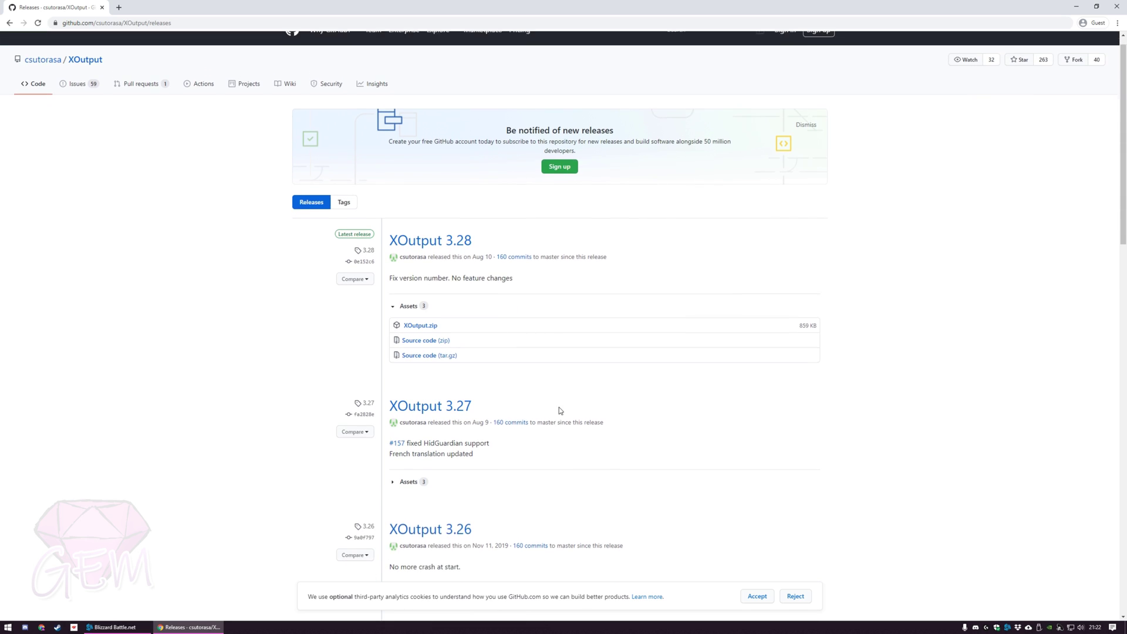
pyautogui.scroll(1, 552, 399)
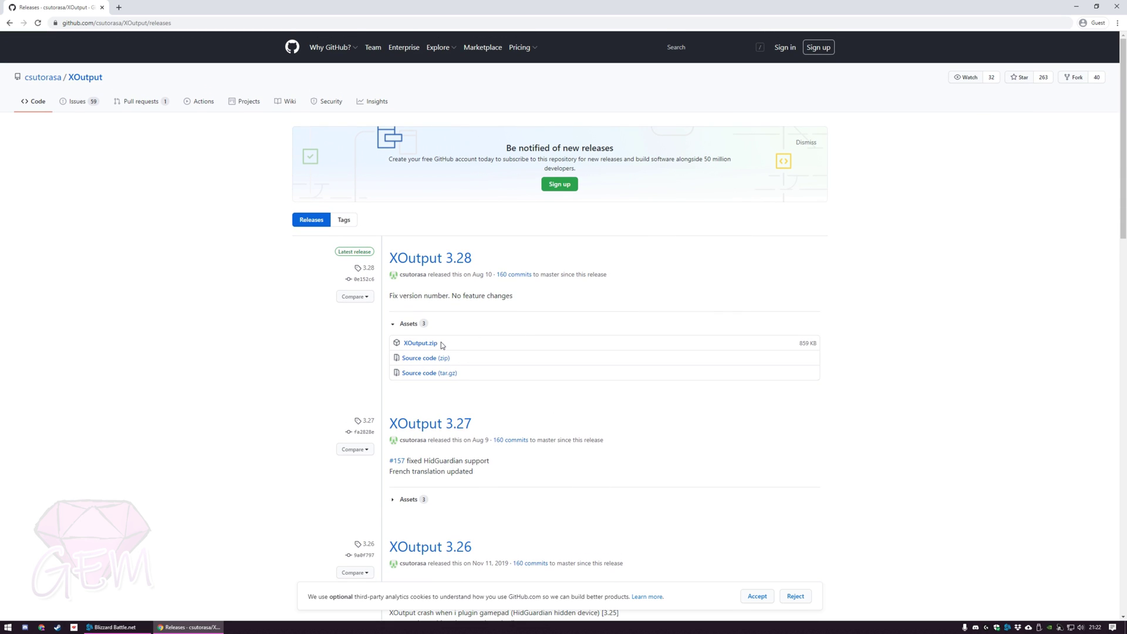
pyautogui.moveTo(451, 349); pyautogui.dragTo(322, 341)
pyautogui.click(474, 341)
pyautogui.click(207, 627)
pyautogui.click(15, 59)
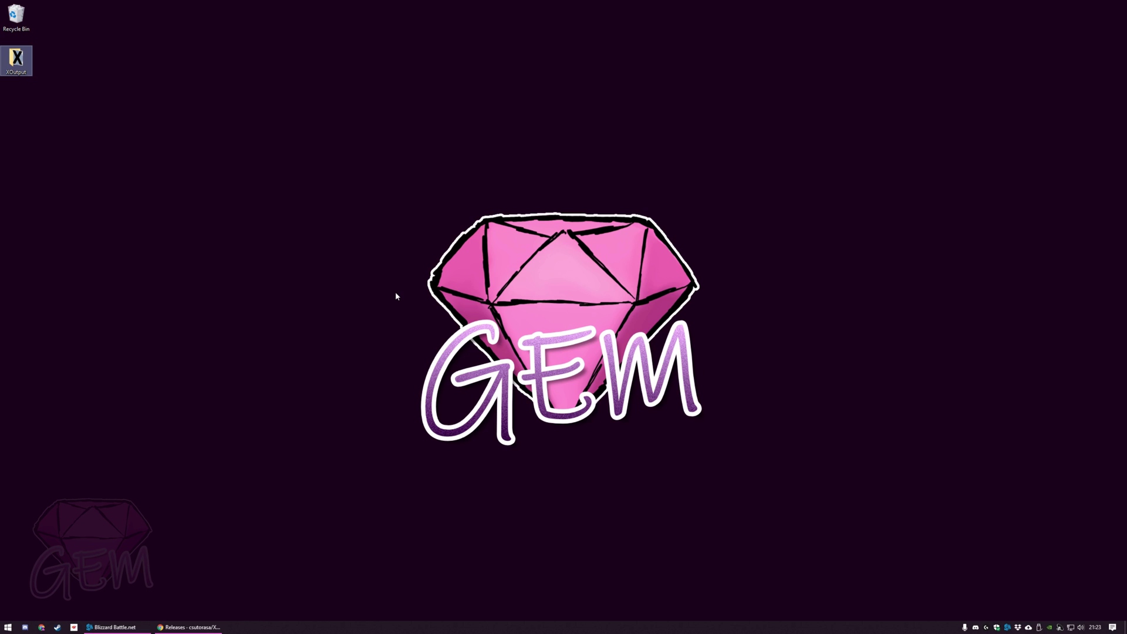
# Open the desktop XOutput folder and launch XOutput.exe
pyautogui.click(19, 18)
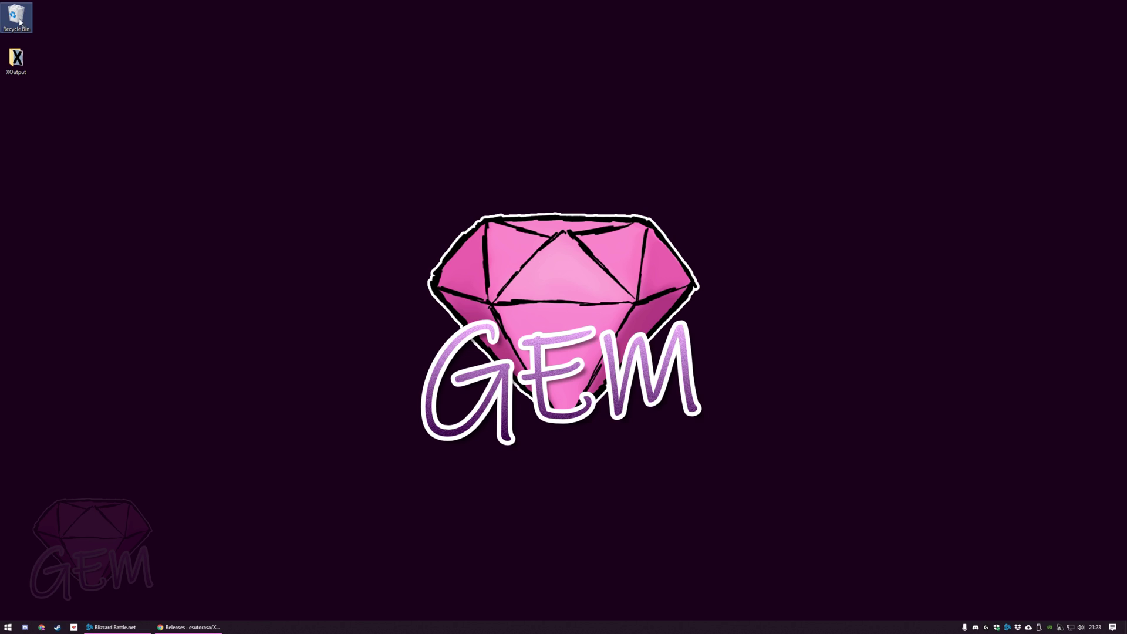
pyautogui.click(16, 59)
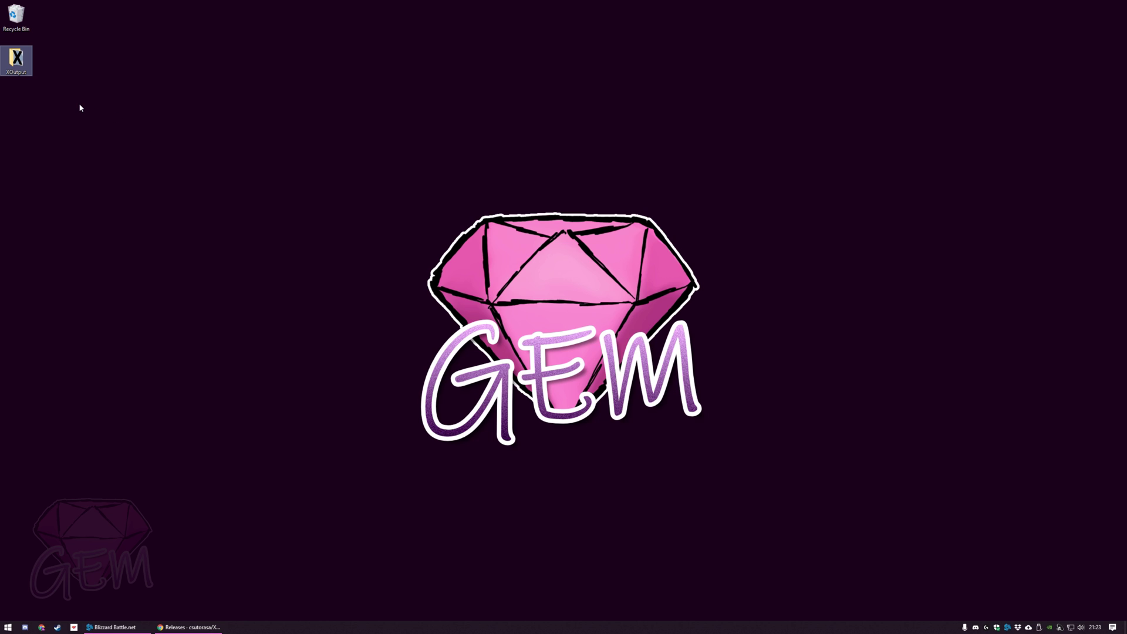
pyautogui.doubleClick(16, 59)
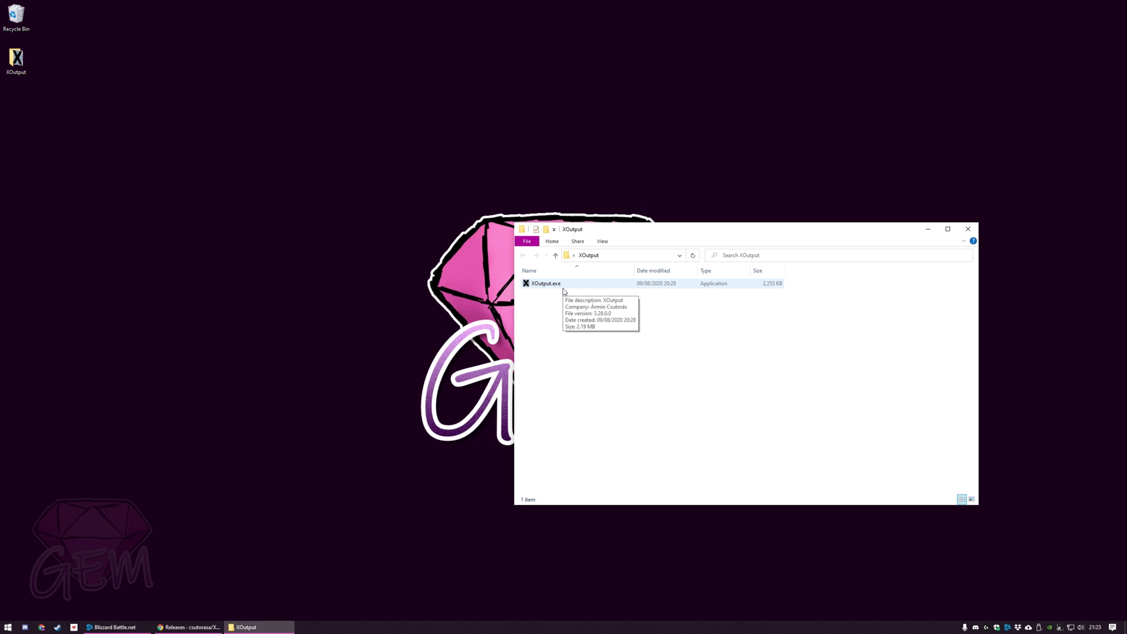
pyautogui.doubleClick(563, 288)
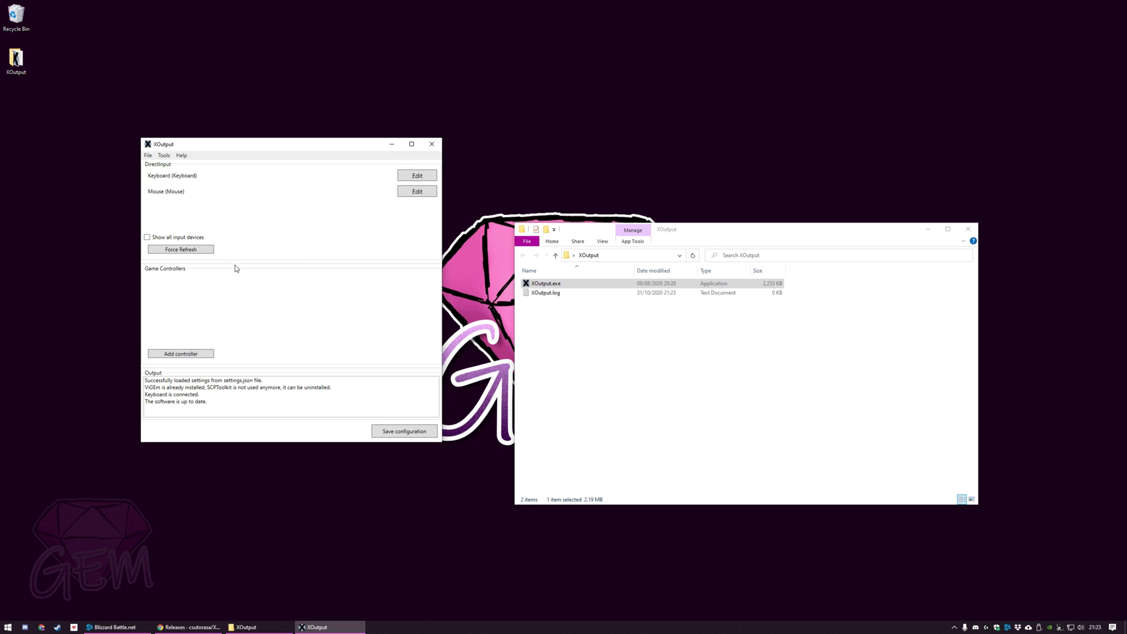
# Force-refresh inputs so the Stadia Controller appears, then add a new virtual controller
pyautogui.click(201, 254)
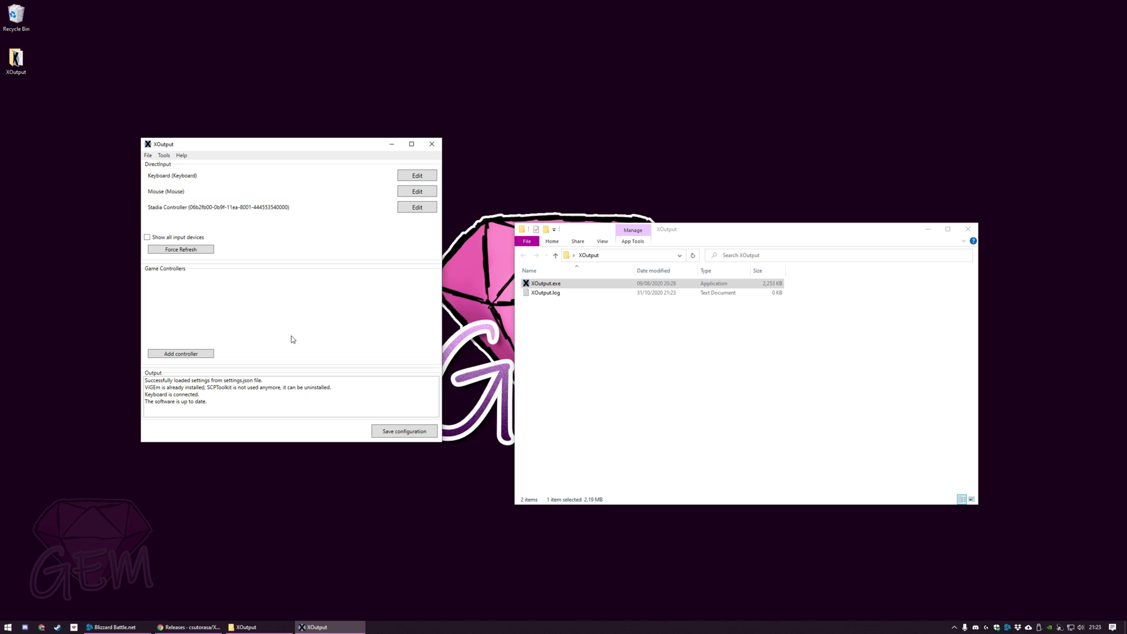
pyautogui.click(197, 355)
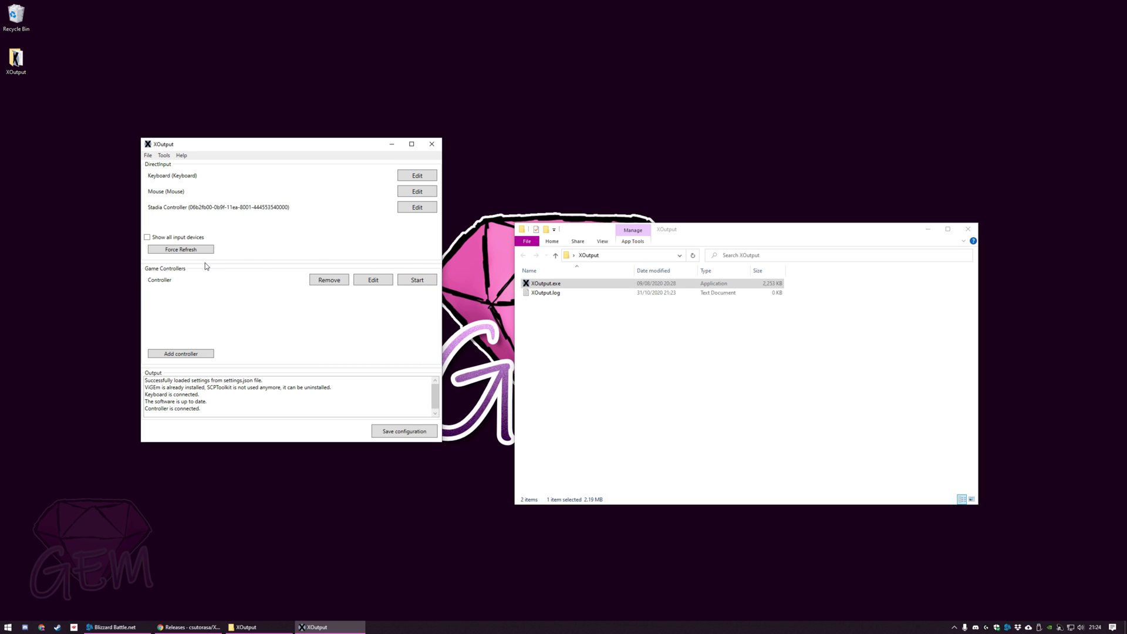
# Edit the new controller and use Configure All to auto-map every Stadia input
pyautogui.click(381, 283)
pyautogui.click(380, 283)
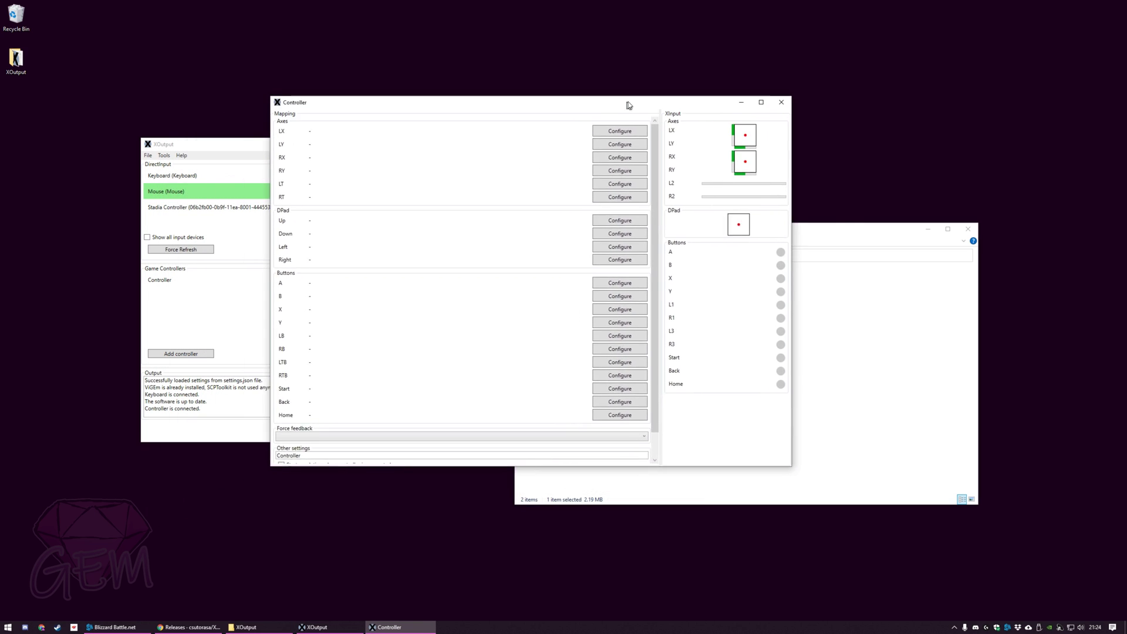
pyautogui.moveTo(627, 104); pyautogui.dragTo(686, 129)
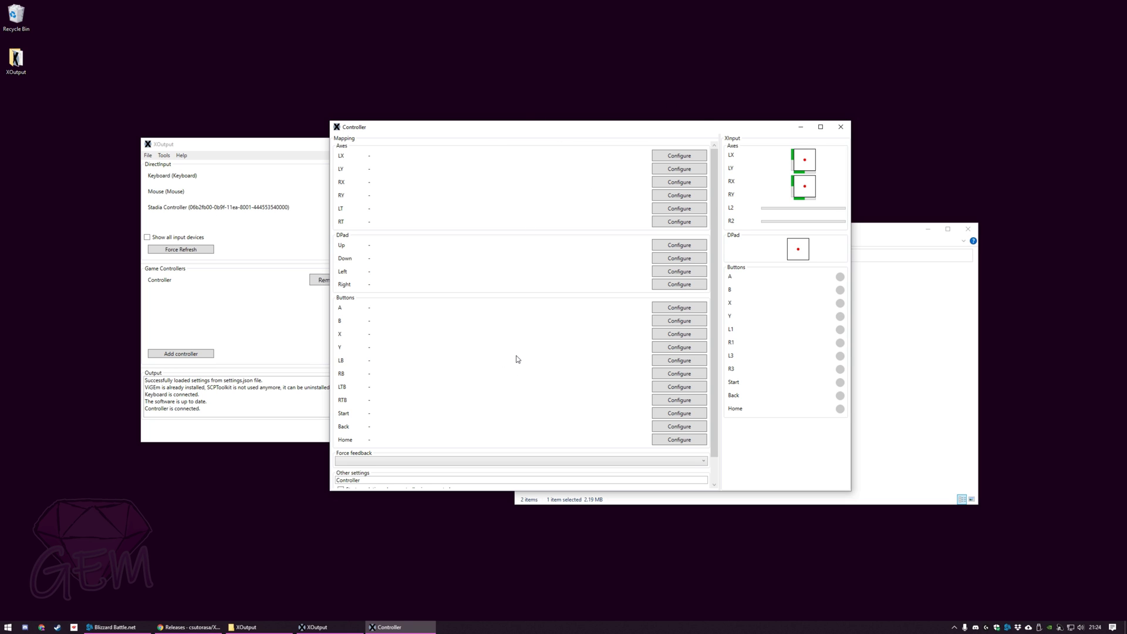
pyautogui.scroll(-1, 720, 452)
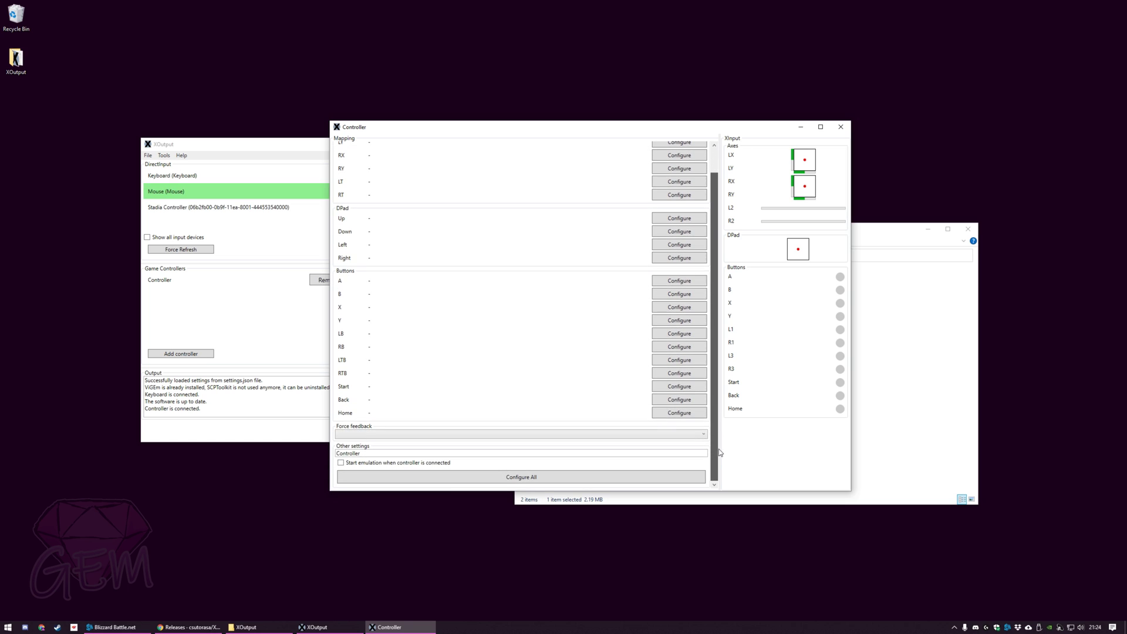
pyautogui.click(552, 484)
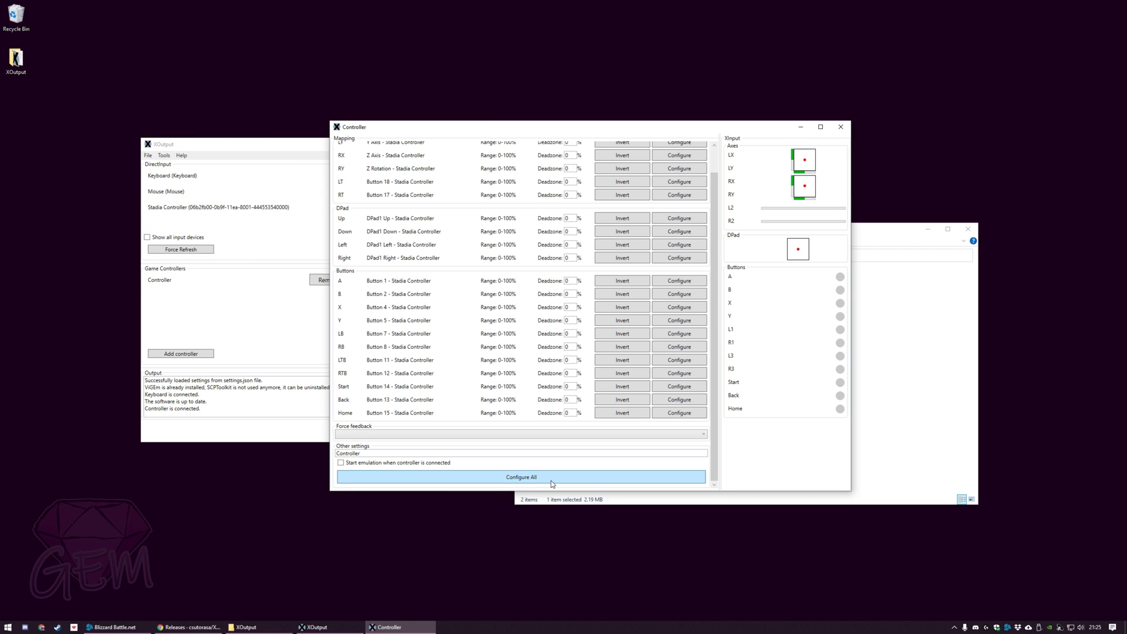
# Reopen the controller mapping and invert the RY axis so its range reads 100–0%
pyautogui.click(840, 127)
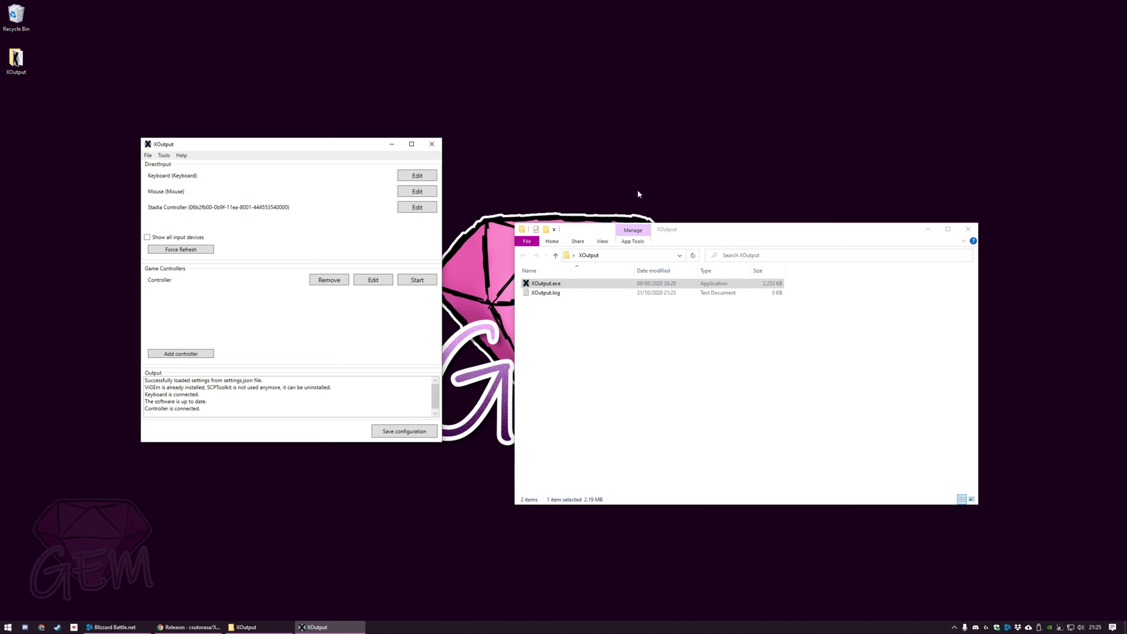
pyautogui.click(370, 282)
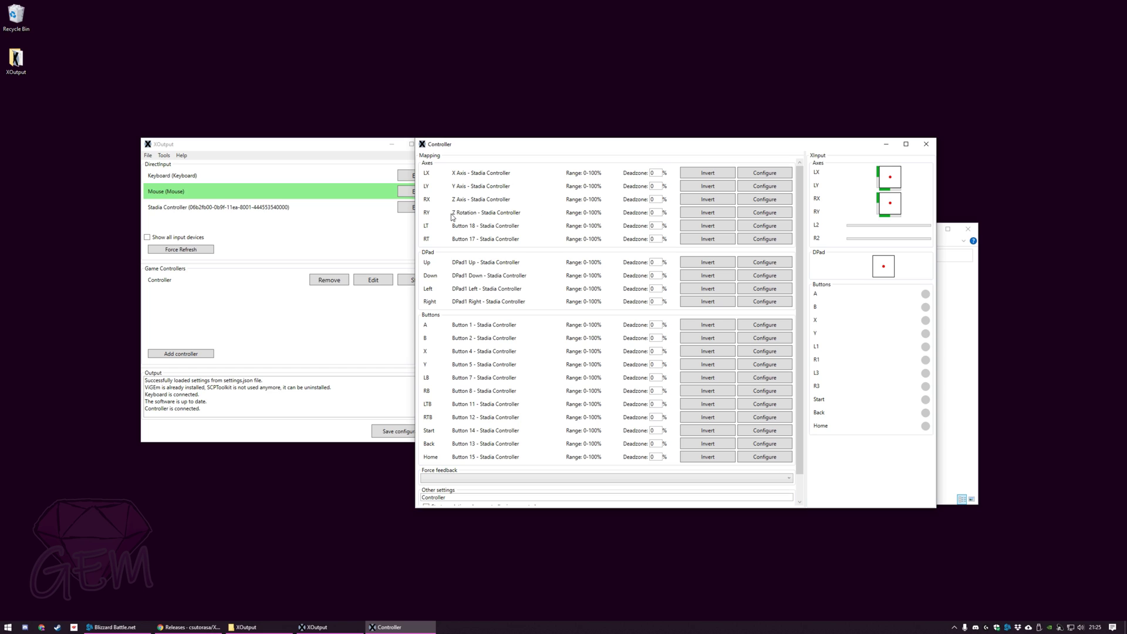
pyautogui.click(707, 213)
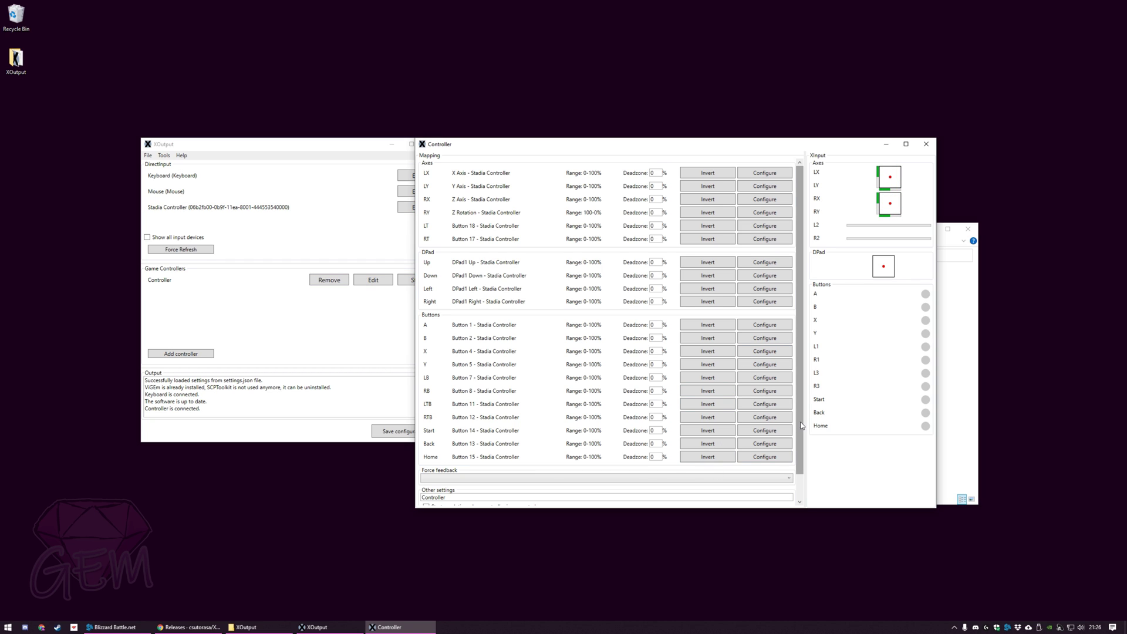
pyautogui.scroll(-1, 699, 479)
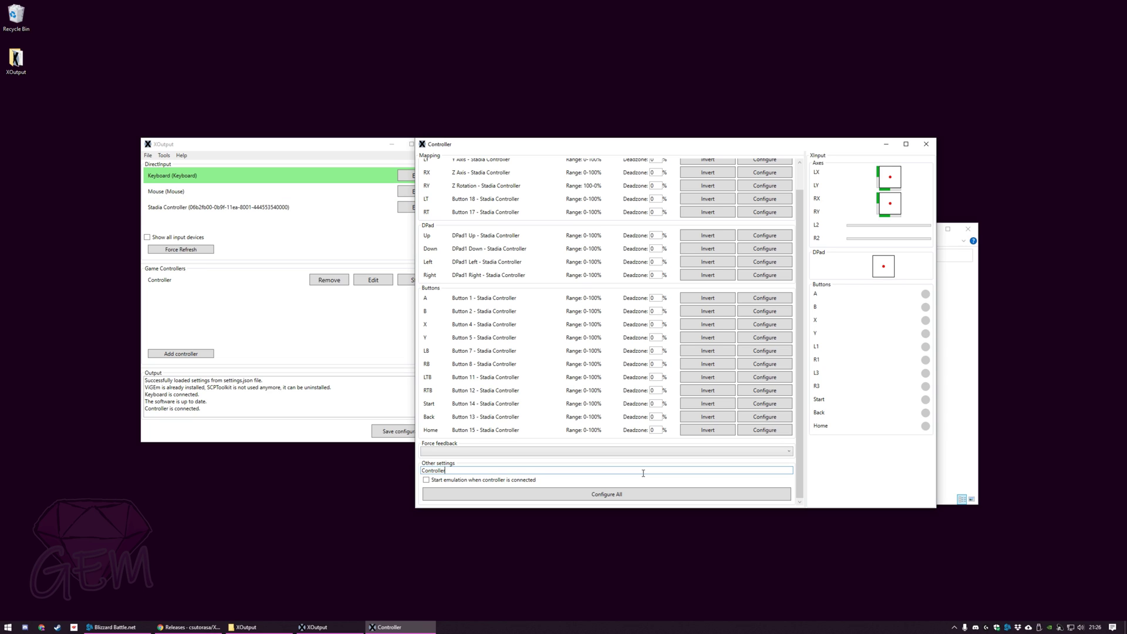
# Replace the controller name 'Controller' with 'Stadia Xbox Controller 1'
pyautogui.hotkey('ctrl', 'a')
pyautogui.press('BackSpace')
pyautogui.write('Stadia Xbox Controller')
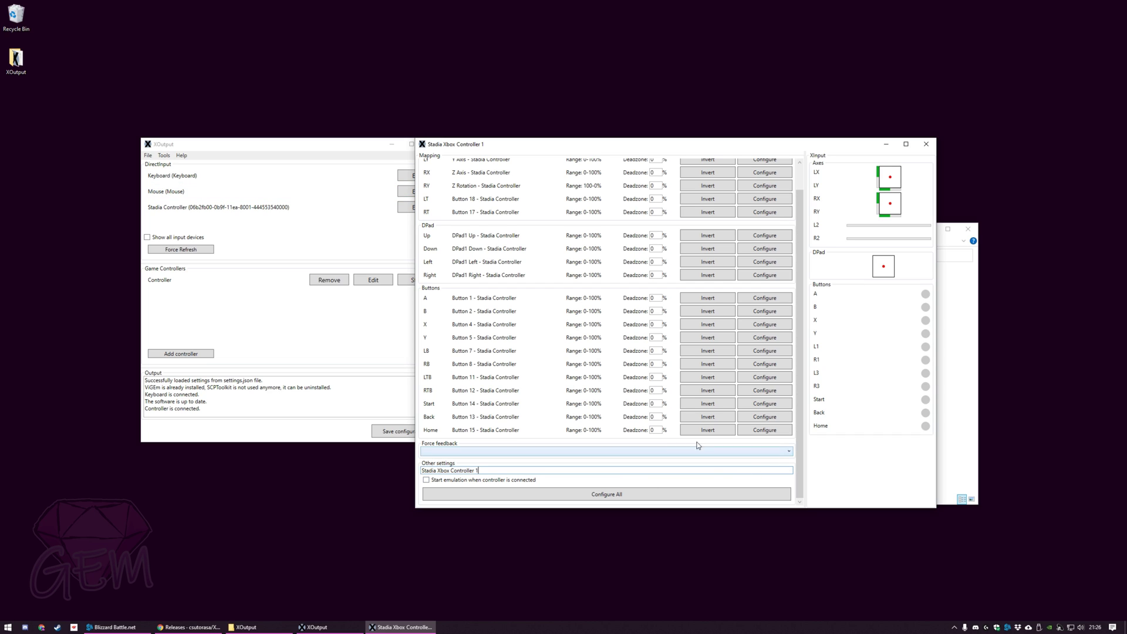
# Close the editor and start emulating Stadia Xbox Controller 1, restarting it once
pyautogui.click(926, 144)
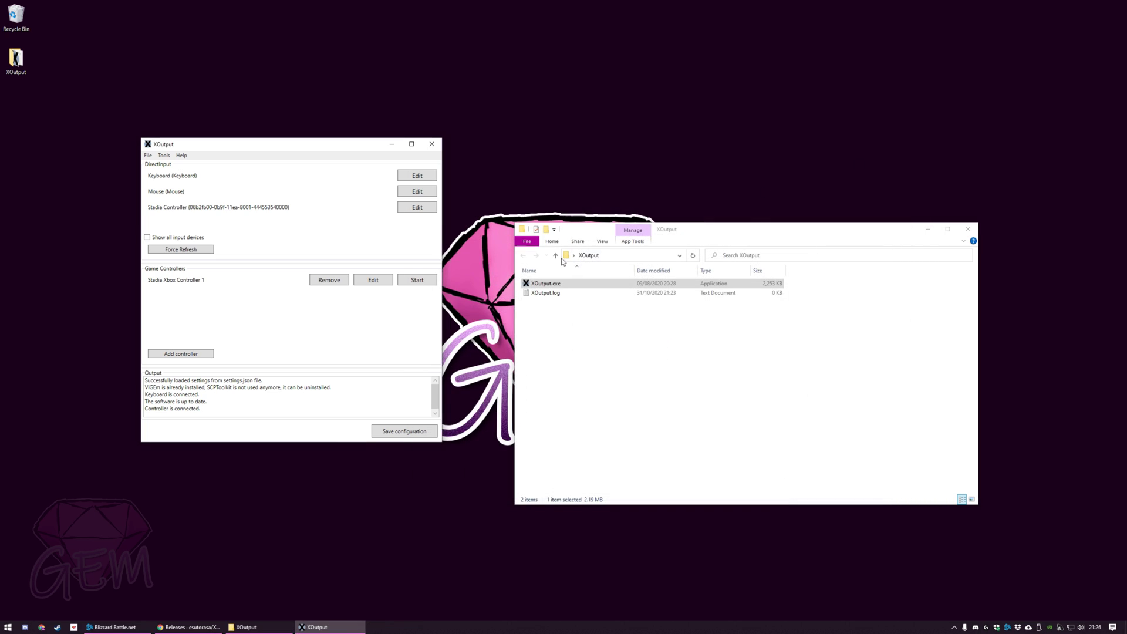
pyautogui.click(416, 282)
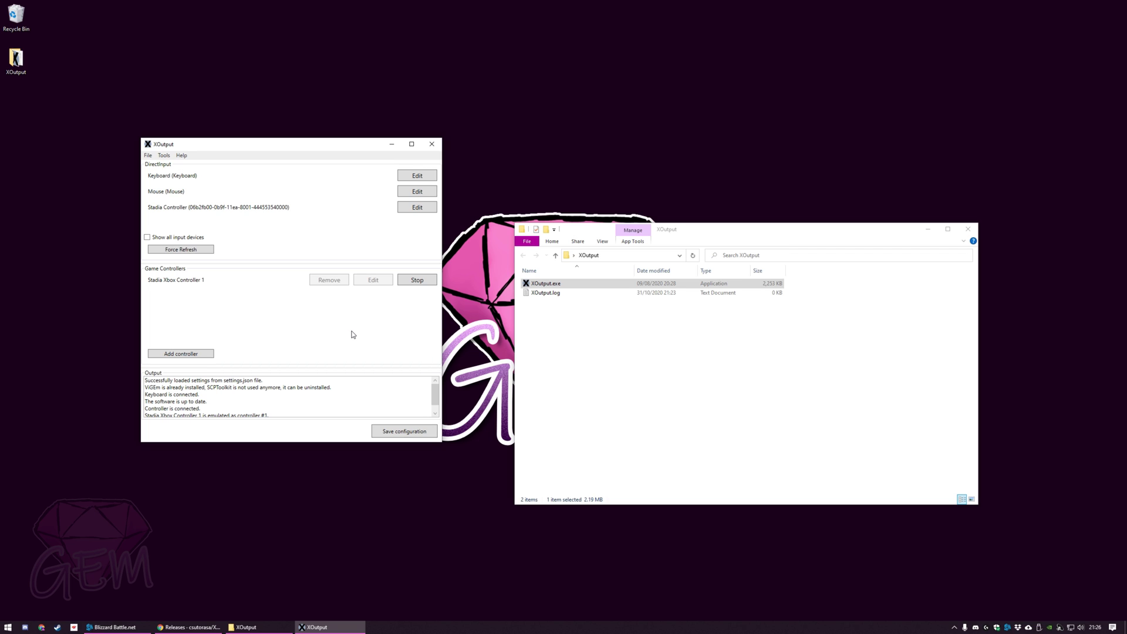
pyautogui.click(414, 281)
pyautogui.click(415, 283)
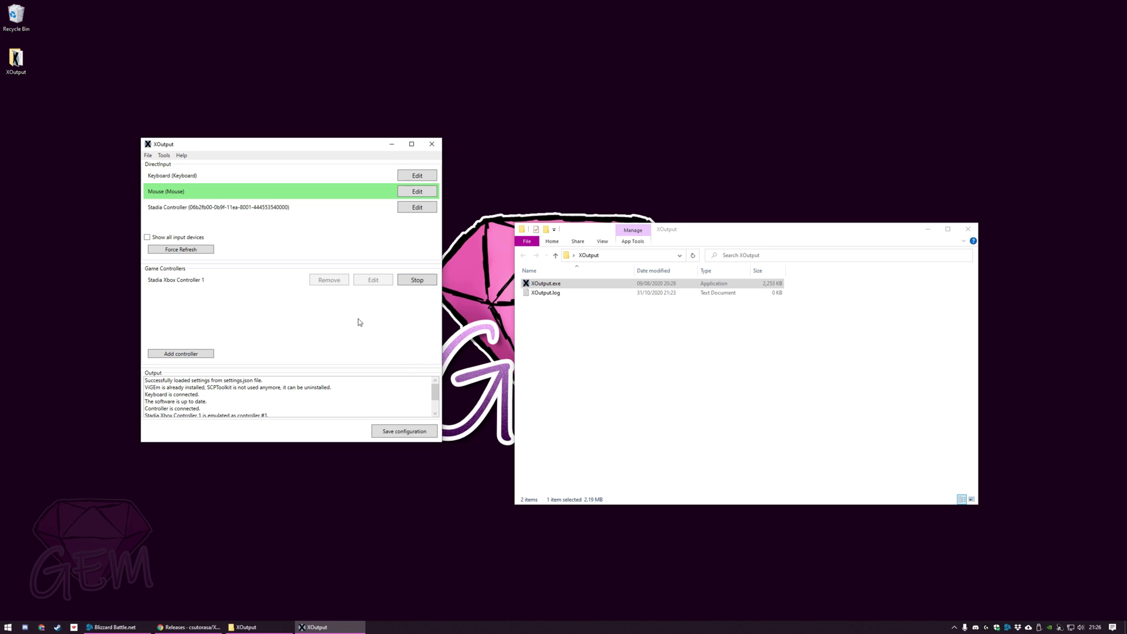
# Check Tools > Settings, then save the controller configuration to settings.json
pyautogui.click(164, 155)
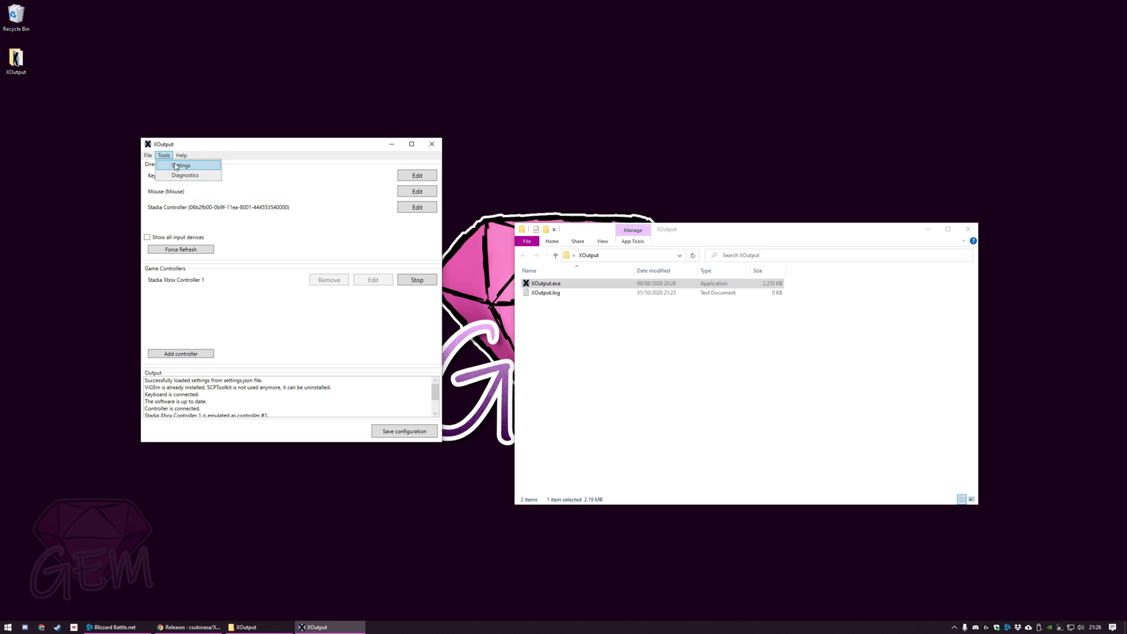
pyautogui.click(176, 166)
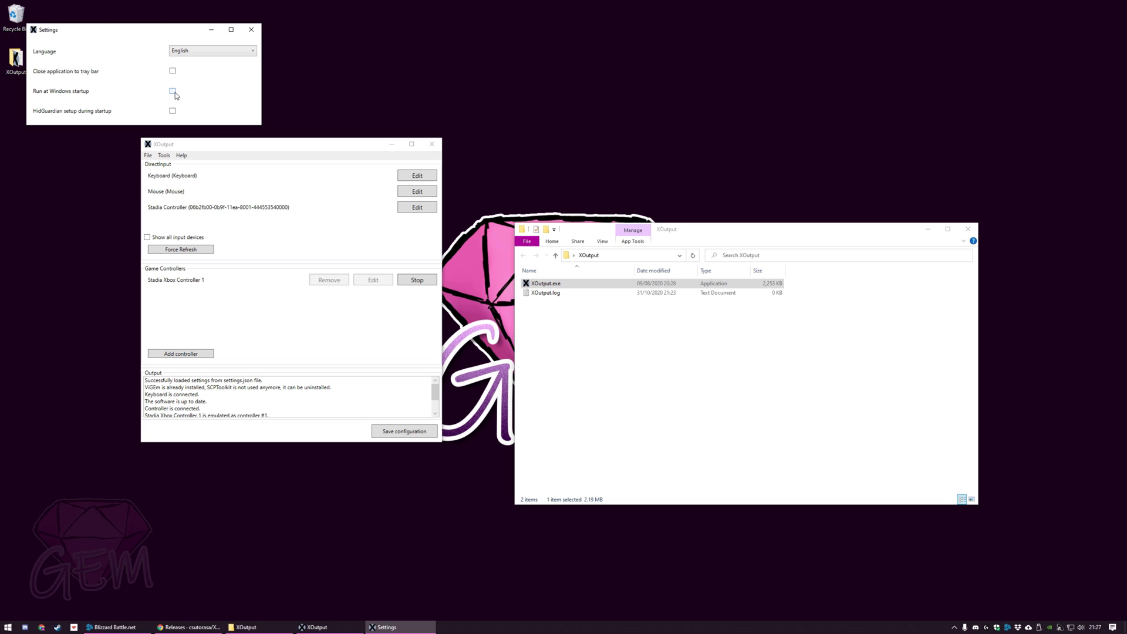
pyautogui.click(252, 30)
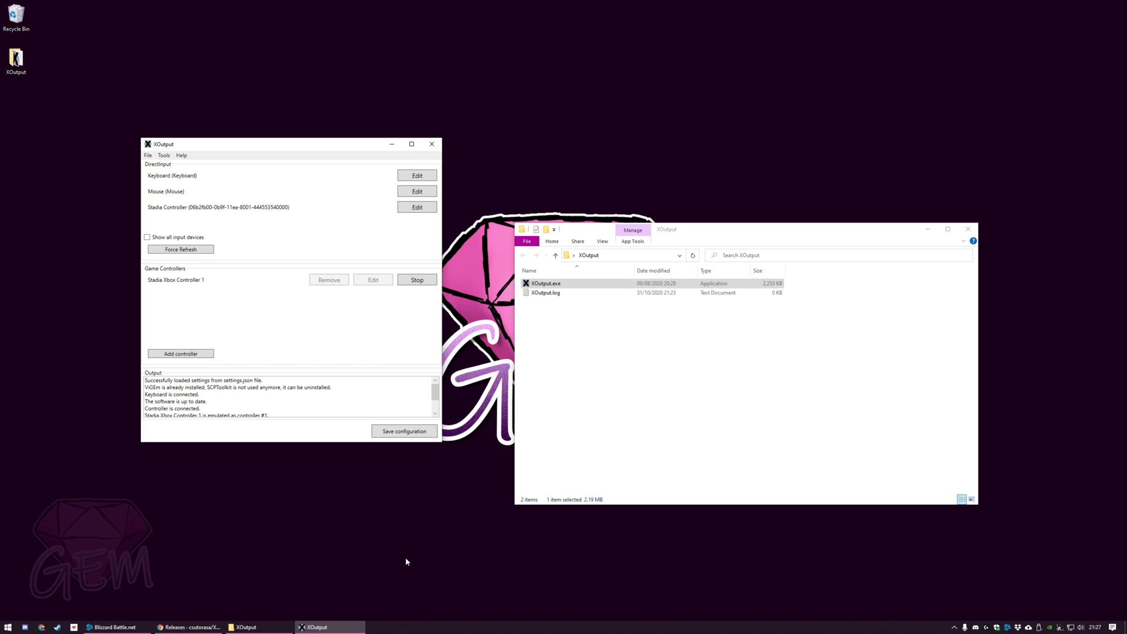
pyautogui.click(409, 434)
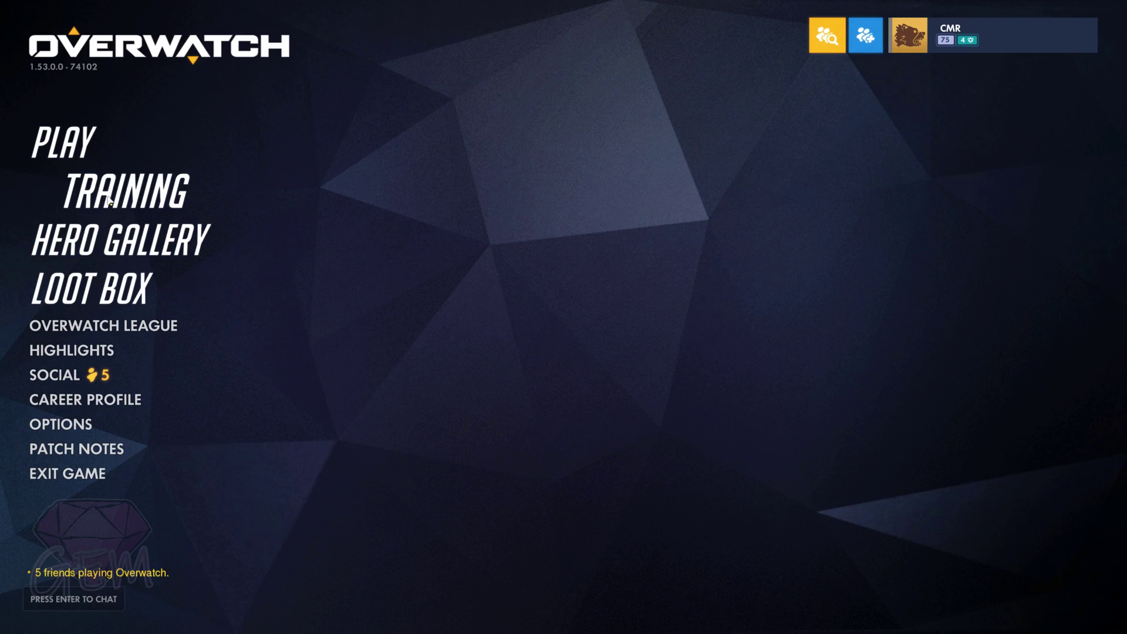
# Enter the Training Practice Range and continue with McCree from hero select
pyautogui.click(141, 195)
pyautogui.click(579, 303)
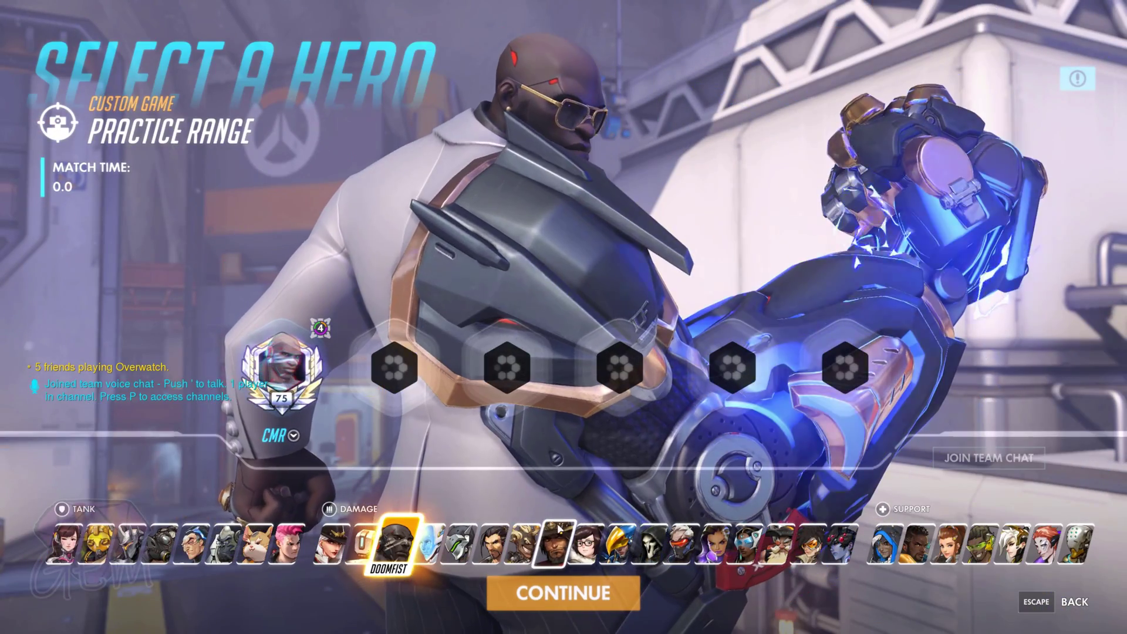
pyautogui.click(563, 593)
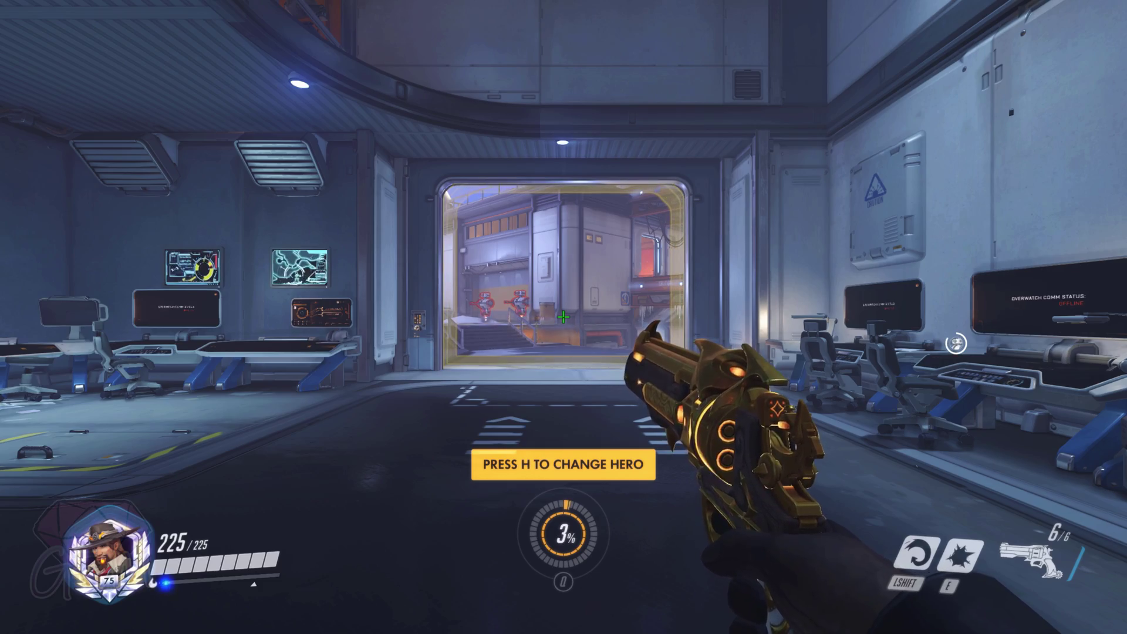
# Walk out of spawn, flashbang and roll toward the bots, and eliminate two training bots
pyautogui.press('w')
pyautogui.press('w')
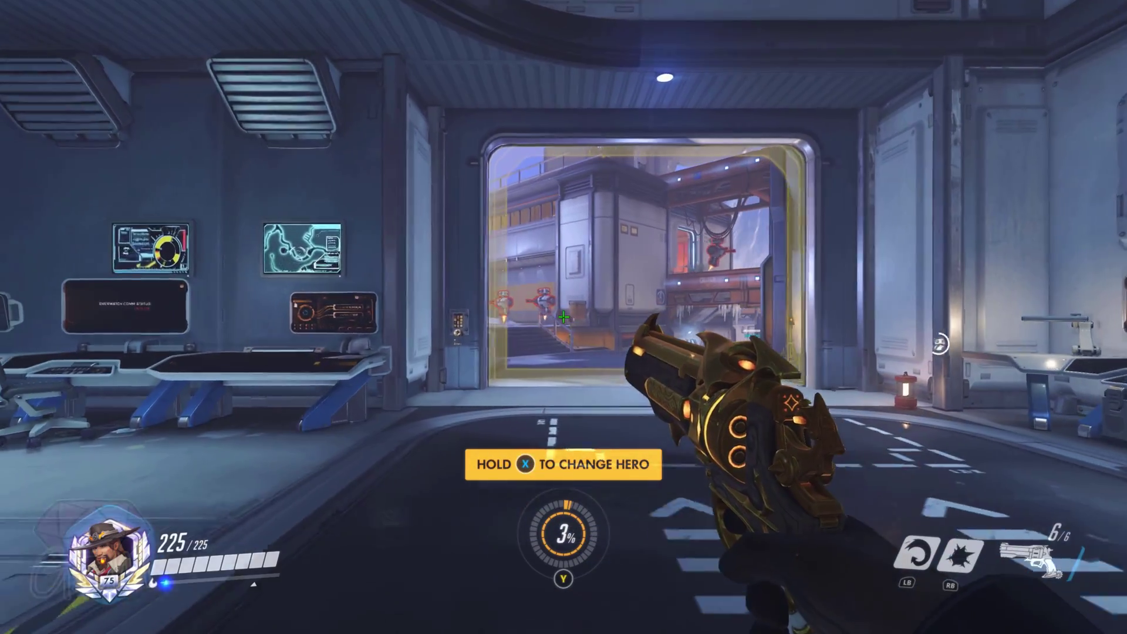
pyautogui.press('w')
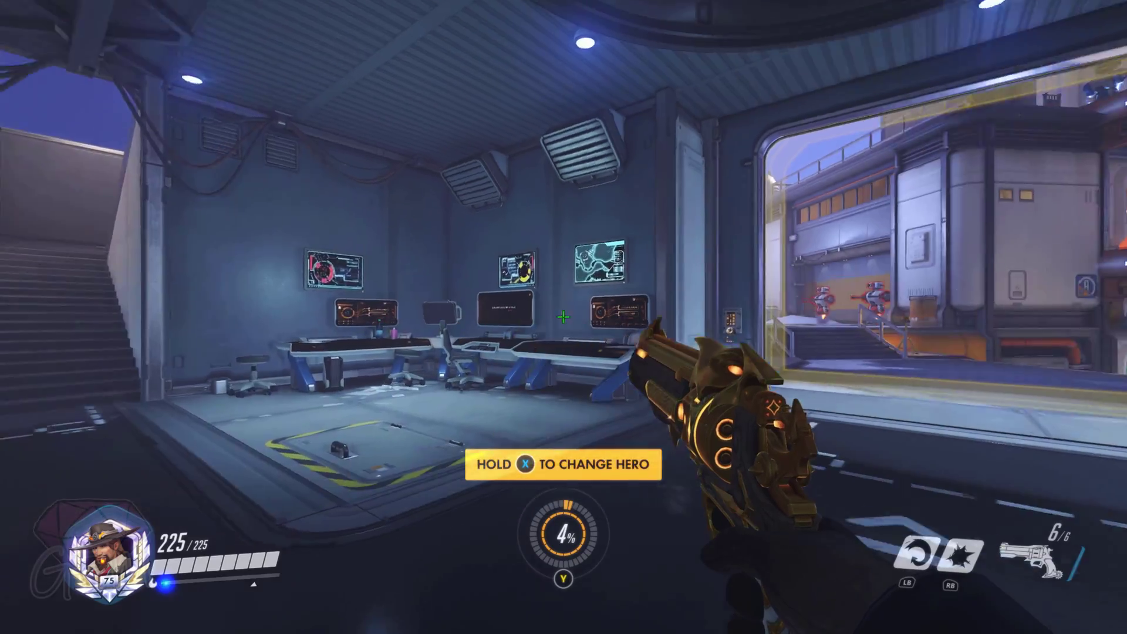
pyautogui.press('w')
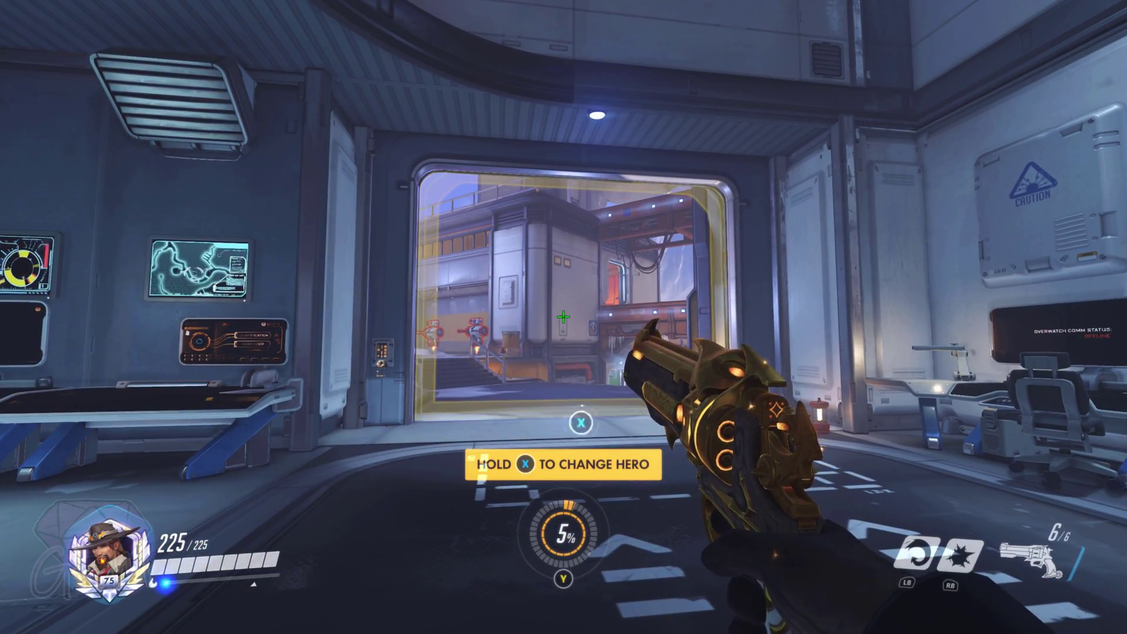
pyautogui.press('w')
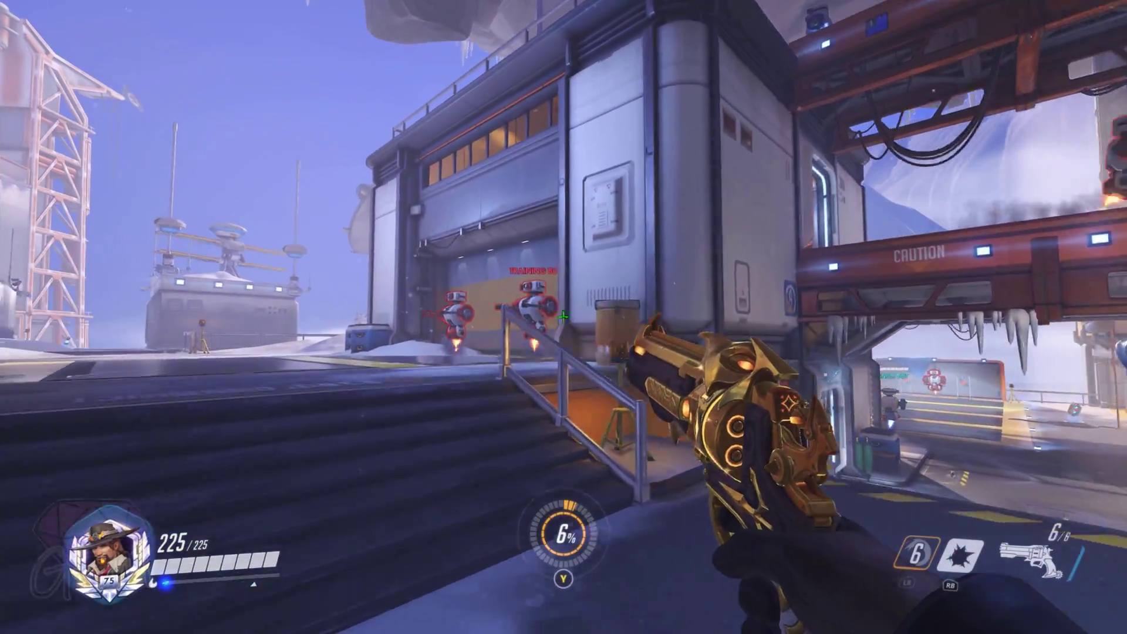
pyautogui.press('e')
pyautogui.press('shift')
pyautogui.click(563, 317)
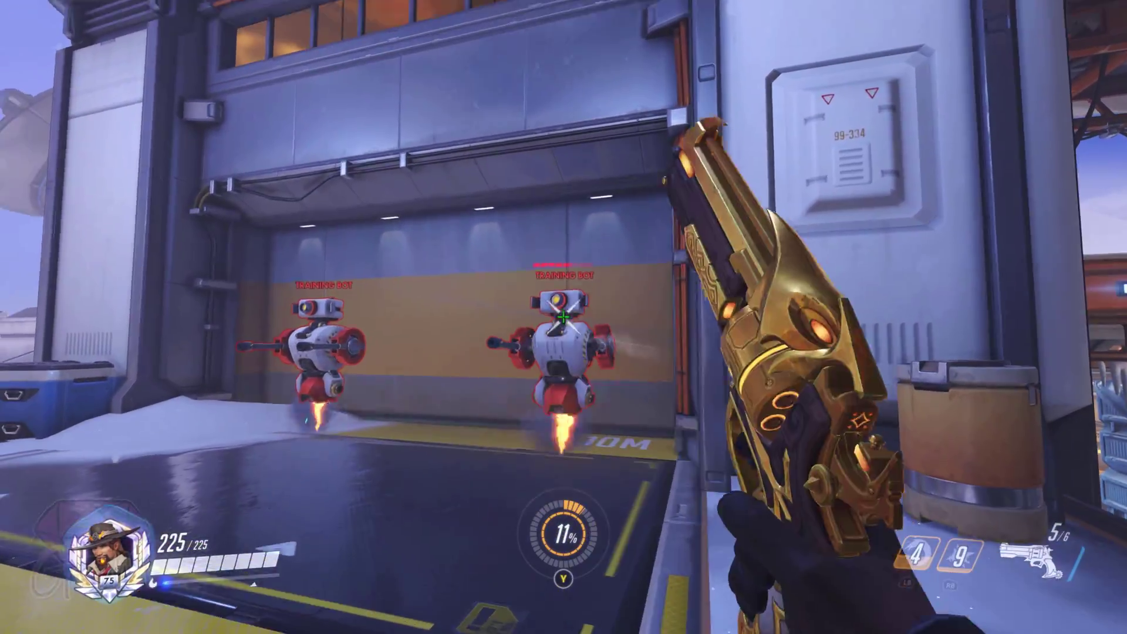
pyautogui.click(564, 316)
pyautogui.click(564, 317)
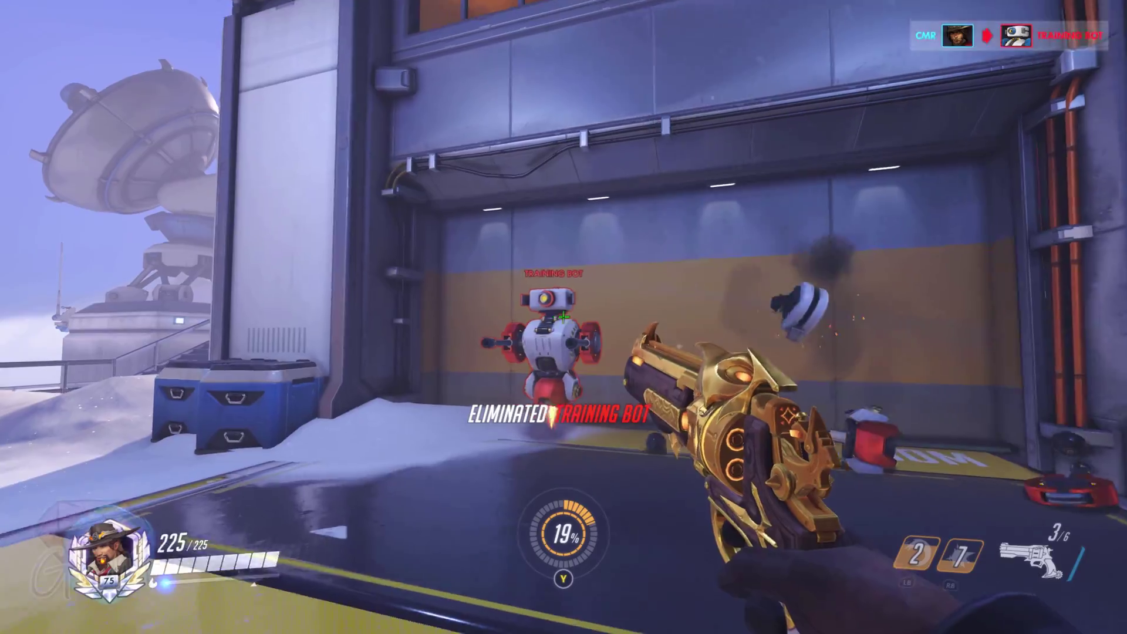
pyautogui.click(563, 317)
pyautogui.click(563, 317)
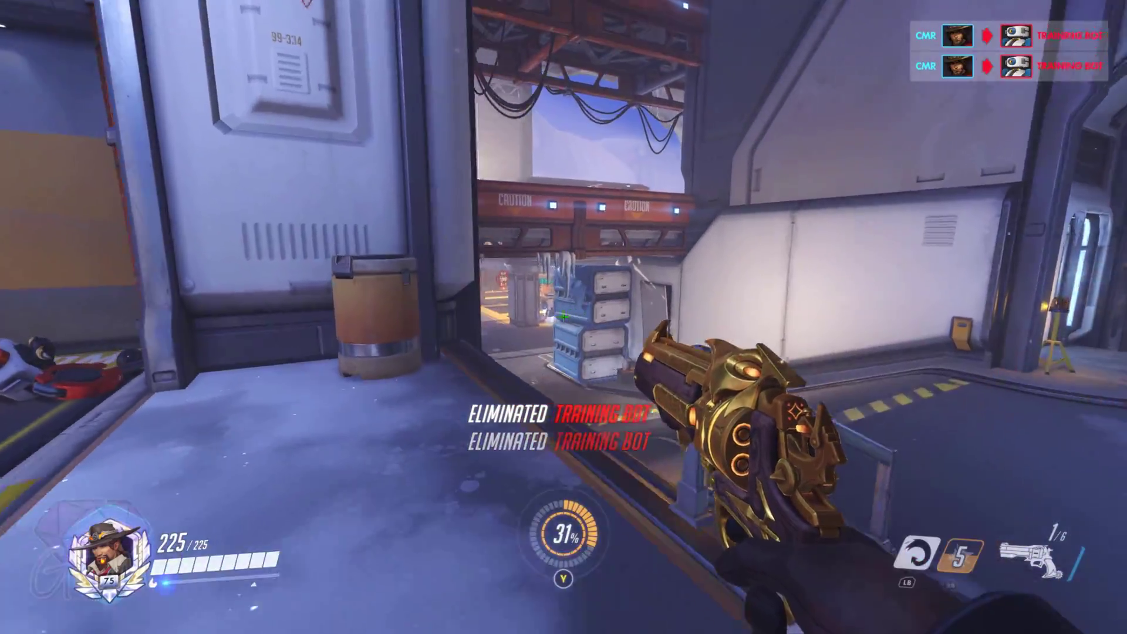
# Walk into the open yard, looking between the target range and hangar pillar
pyautogui.press('w')
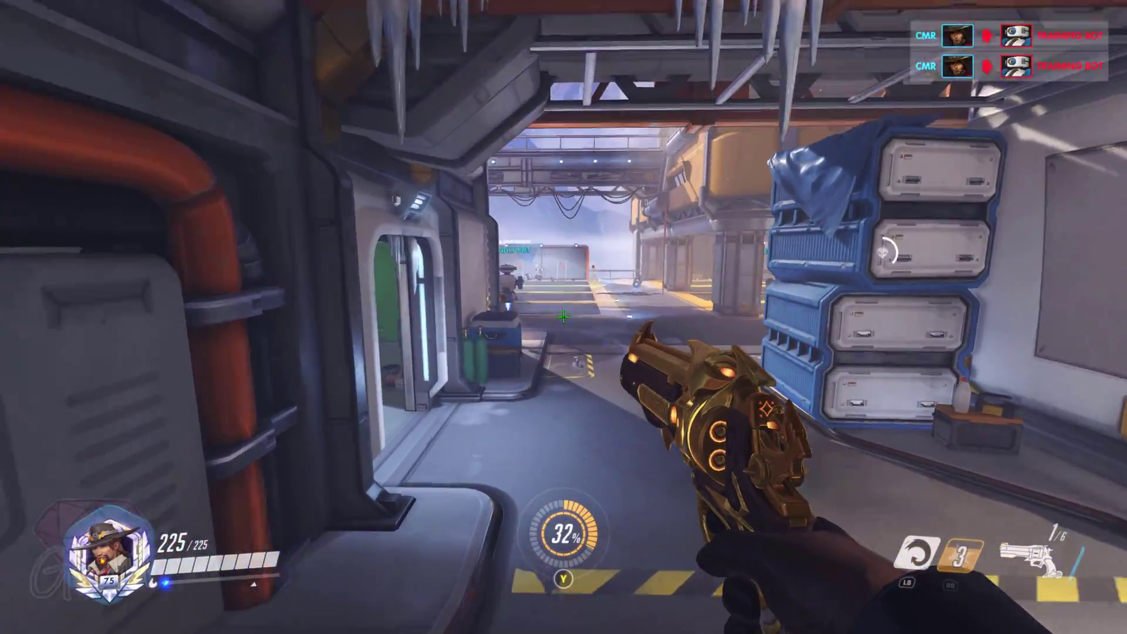
pyautogui.press('w')
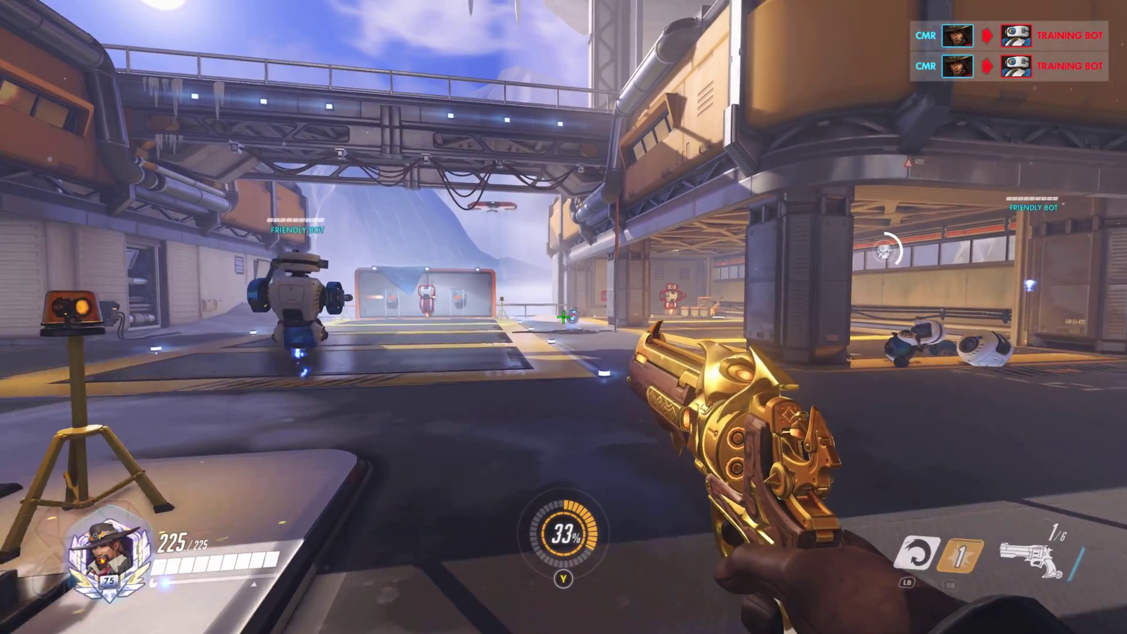
pyautogui.press('w')
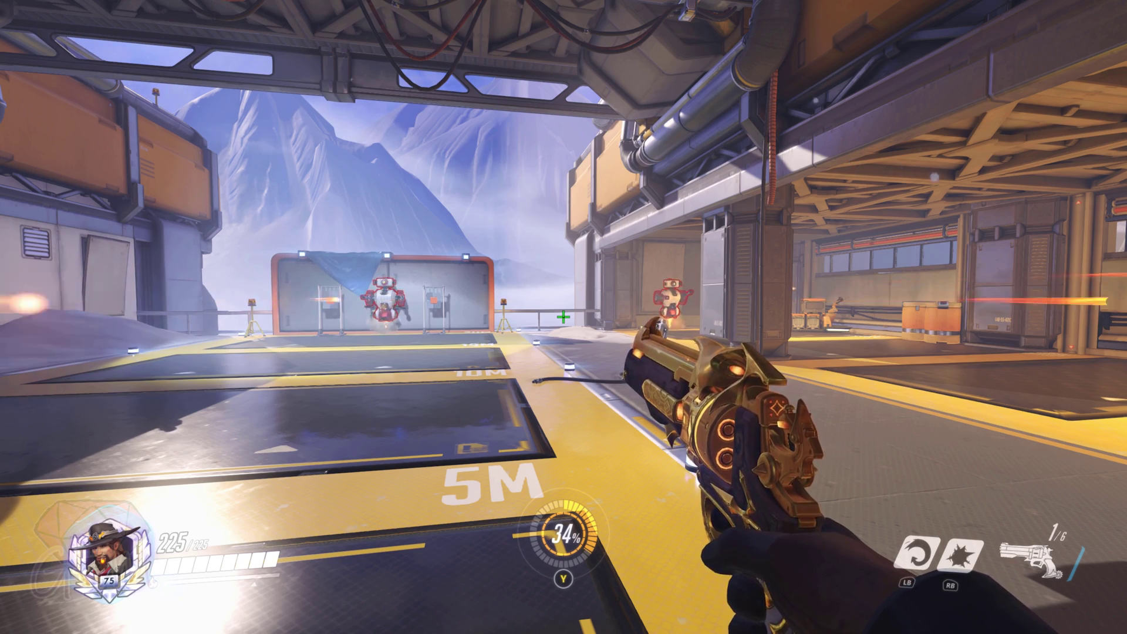
pyautogui.press('w')
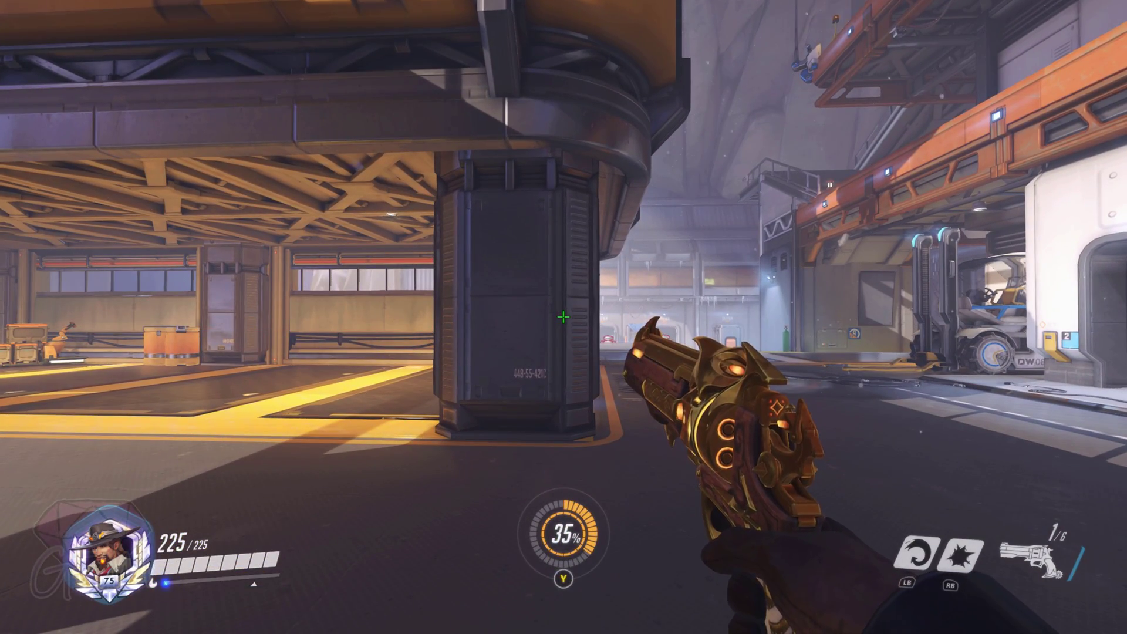
pyautogui.press('Left')
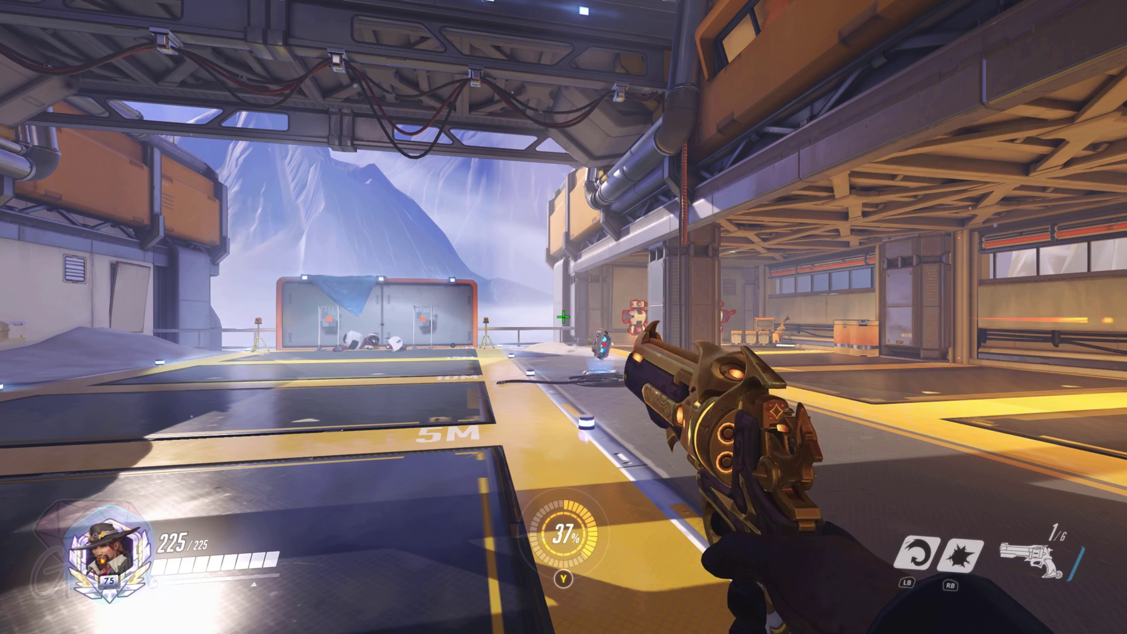
pyautogui.press('Right')
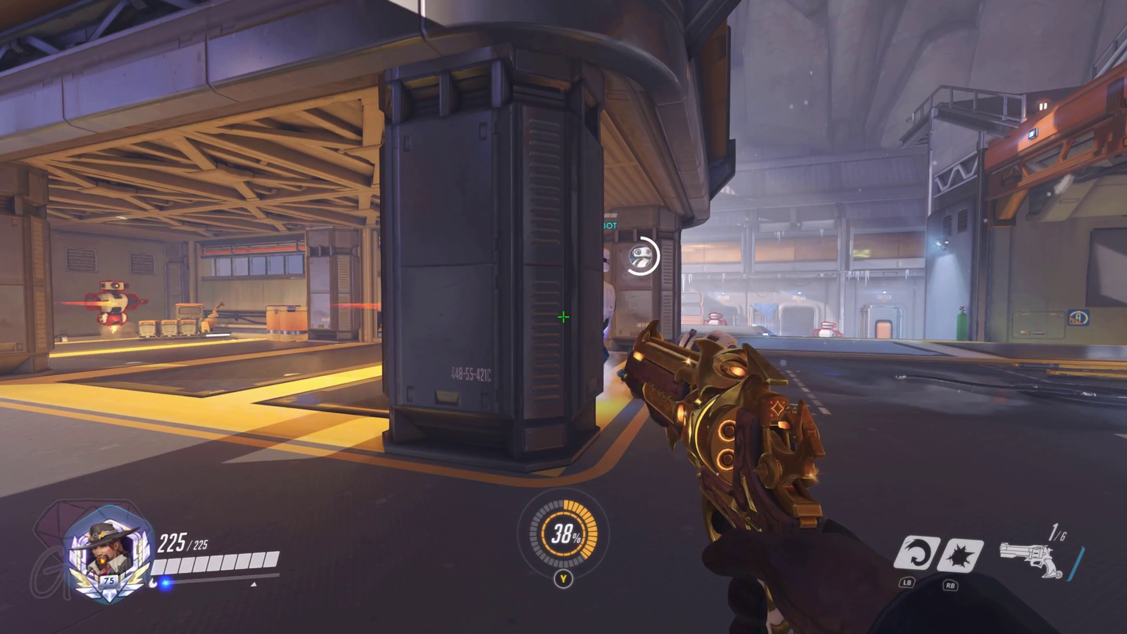
pyautogui.press('Left')
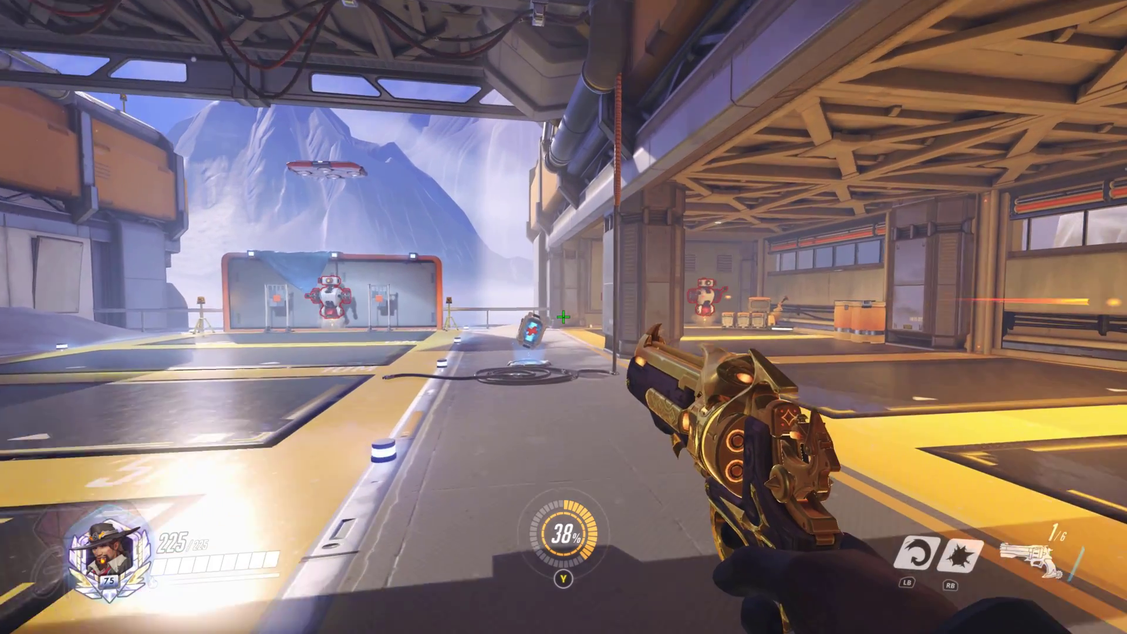
pyautogui.press('w')
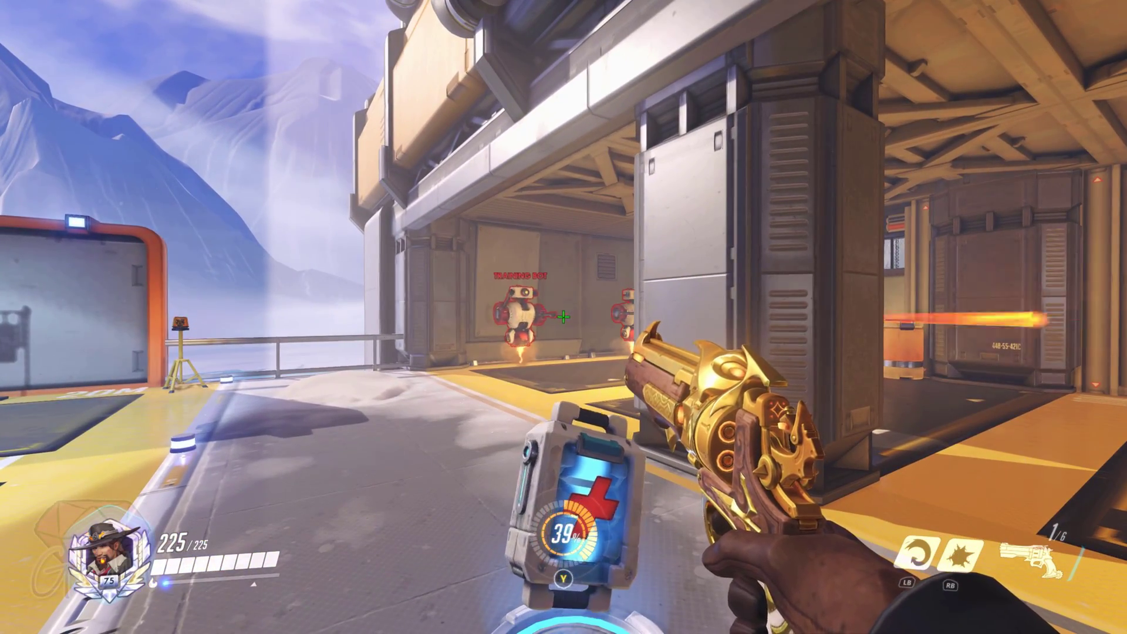